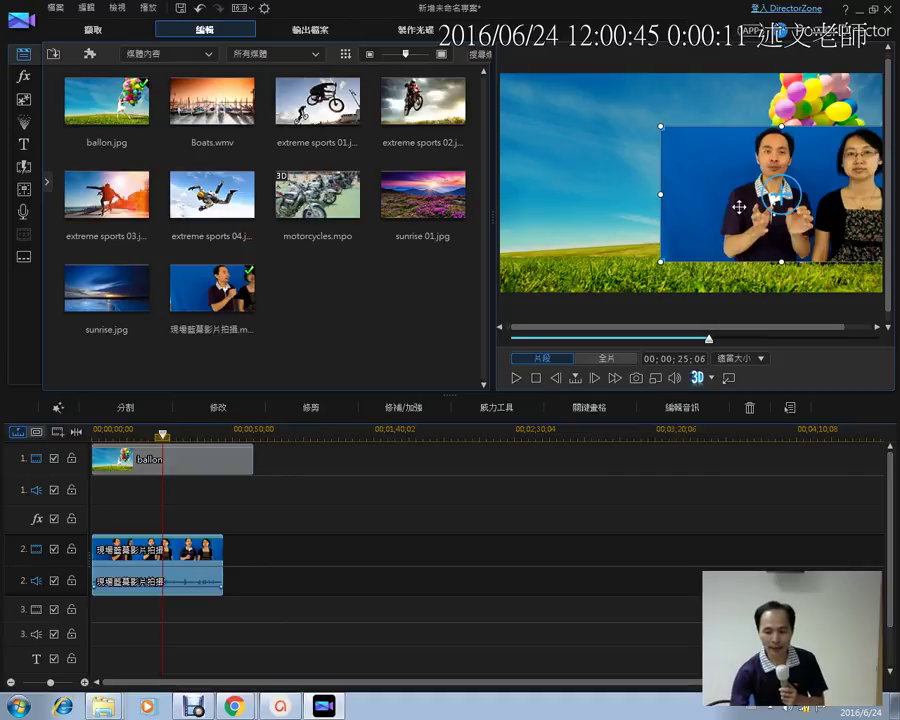
Move the blue-screen overlay clip to the lower-right corner of the balloon background and enlarge it slightly
left_click_drag(741, 203, 714, 229)
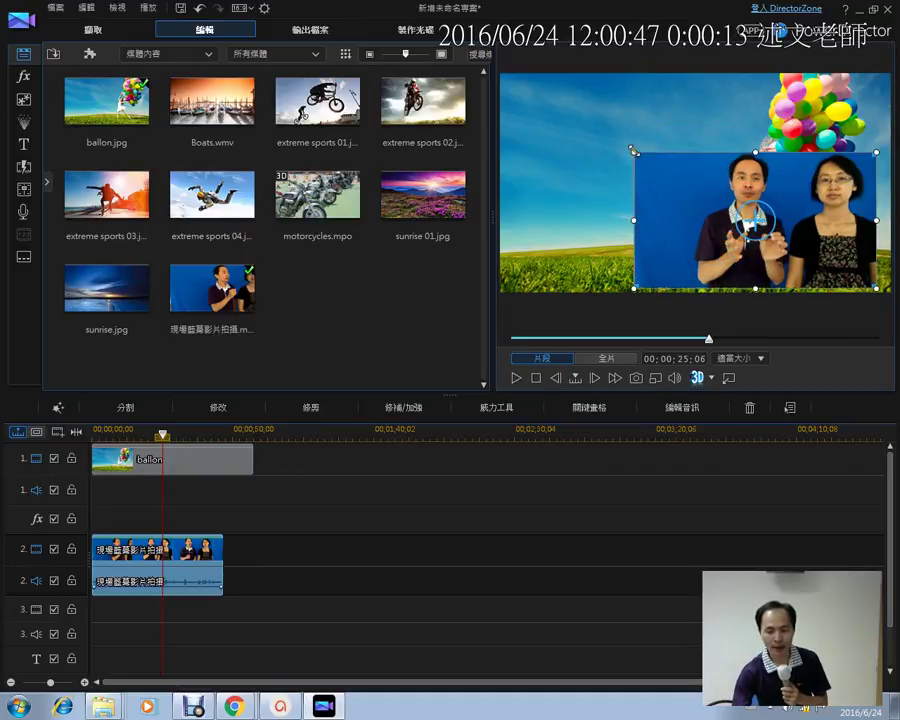
mouse_move(632, 149)
left_mouse_down()
mouse_move(605, 129)
mouse_move(624, 146)
left_mouse_up()
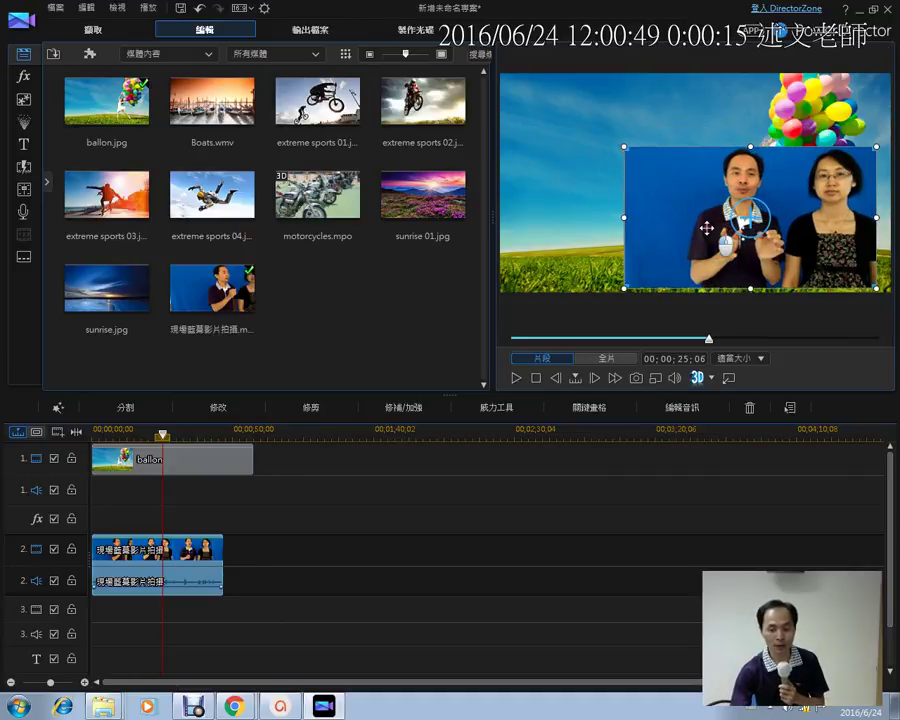
left_click_drag(706, 228, 726, 236)
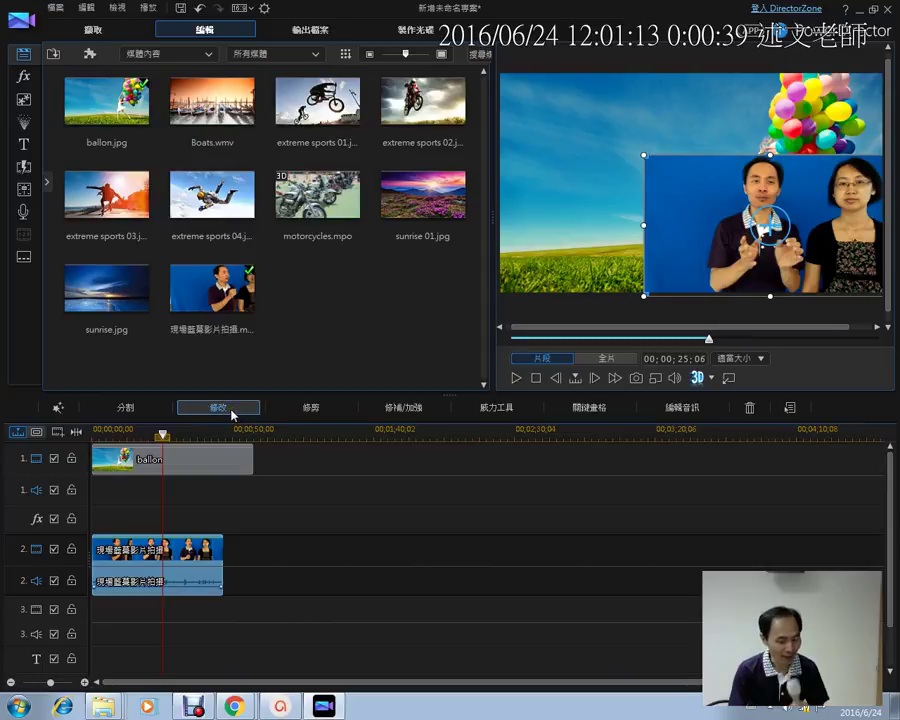
left_click_drag(217, 518, 183, 562)
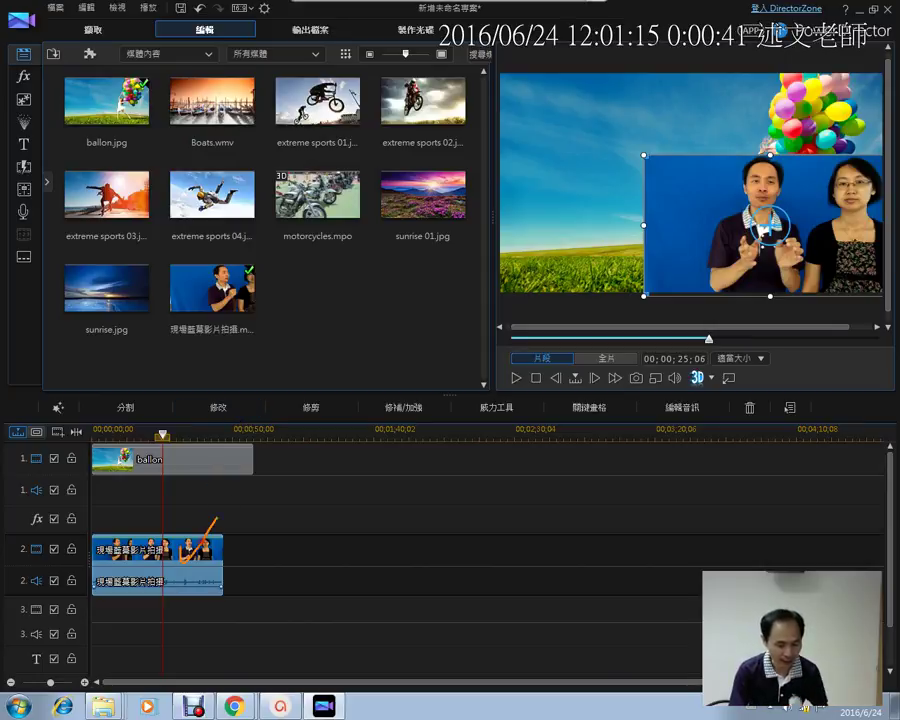
mouse_move(240, 384)
left_mouse_down()
mouse_move(212, 421)
mouse_move(252, 408)
left_mouse_up()
key("Escape")
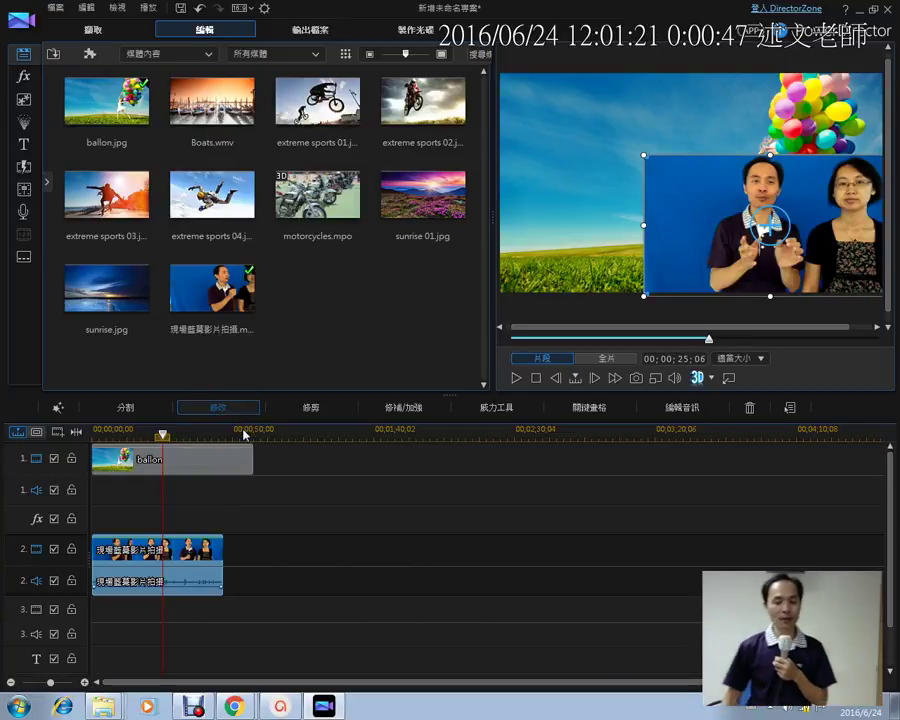
Open the blue-screen clip for modification in the picture-in-picture designer (子母畫面設計師) and maximize the designer window
left_click(218, 407)
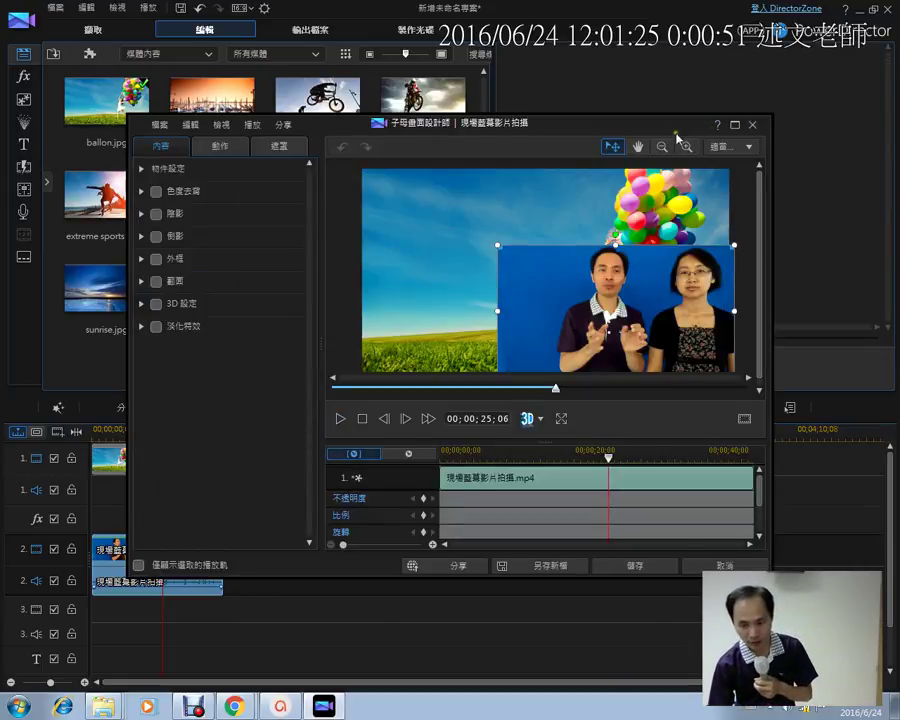
left_click_drag(655, 130, 631, 90)
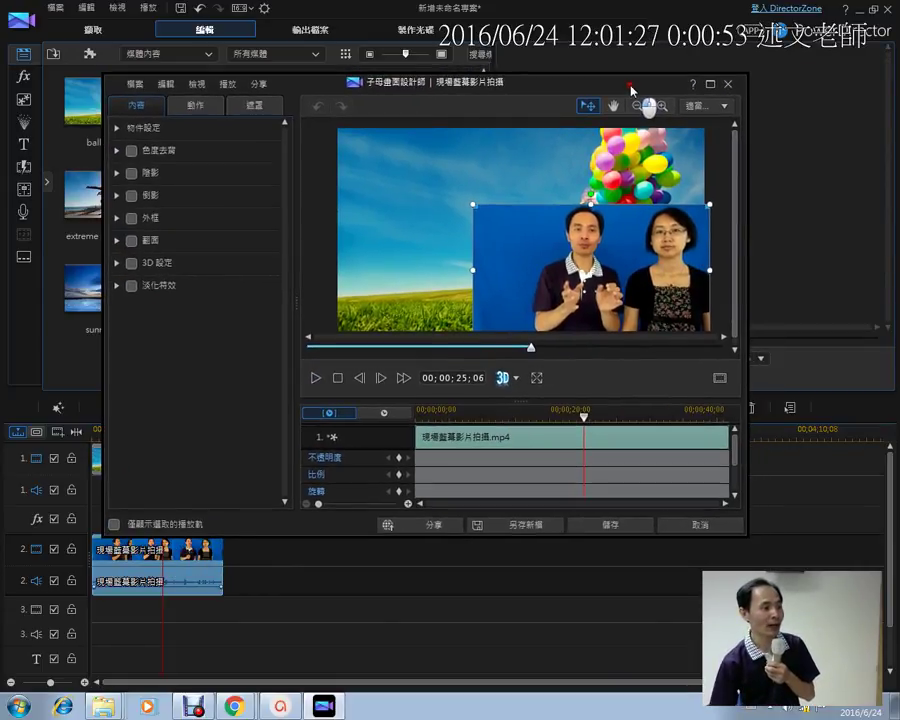
left_click(711, 86)
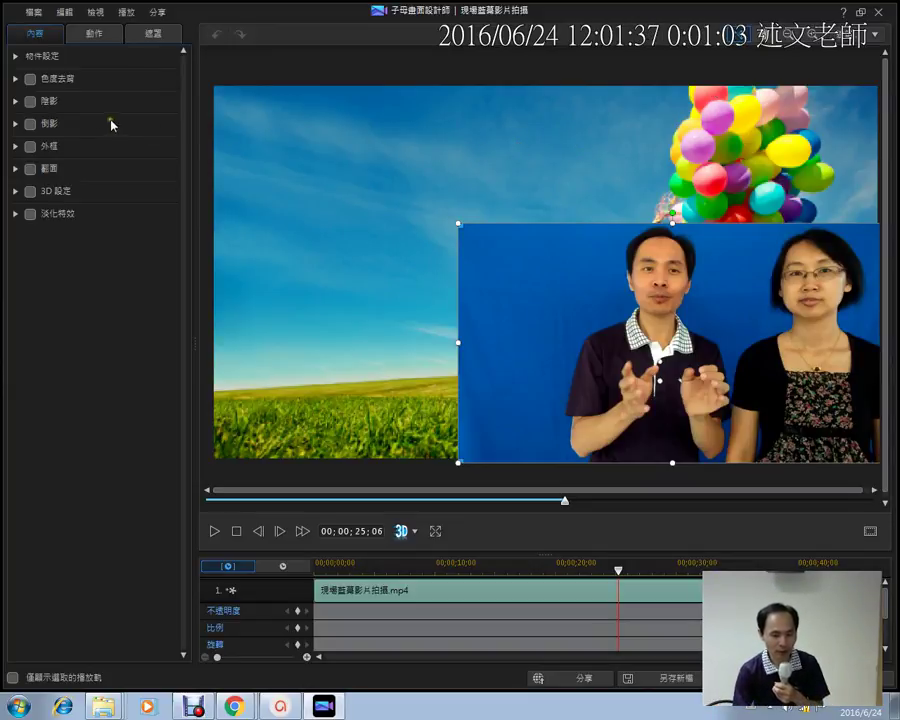
Enable chroma key (色度去背) on the clip and sample the blue backdrop beside the man as the colour to remove
left_click(17, 80)
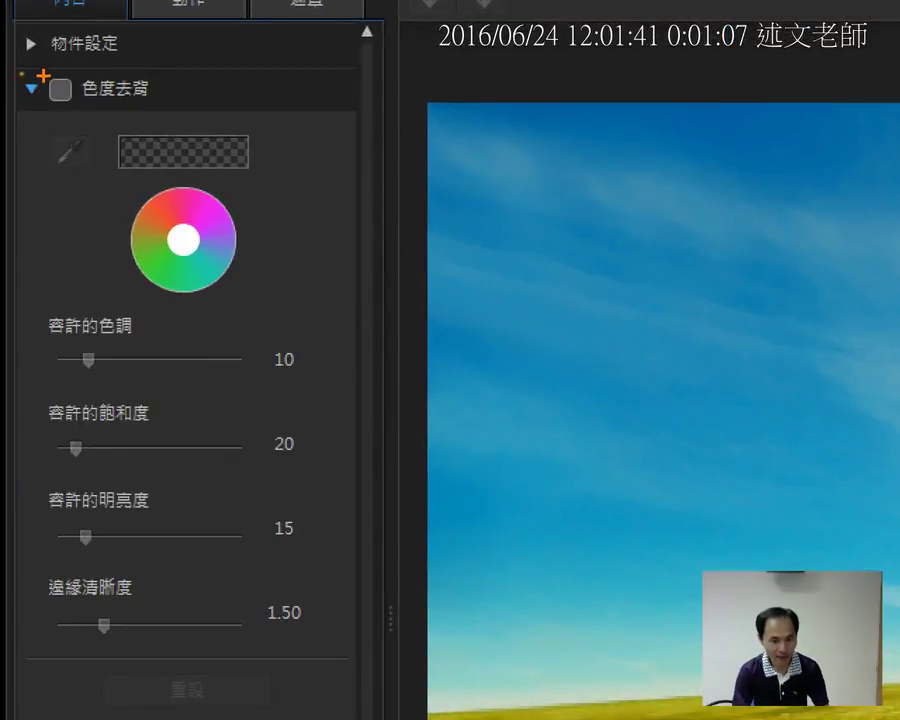
left_click(60, 89)
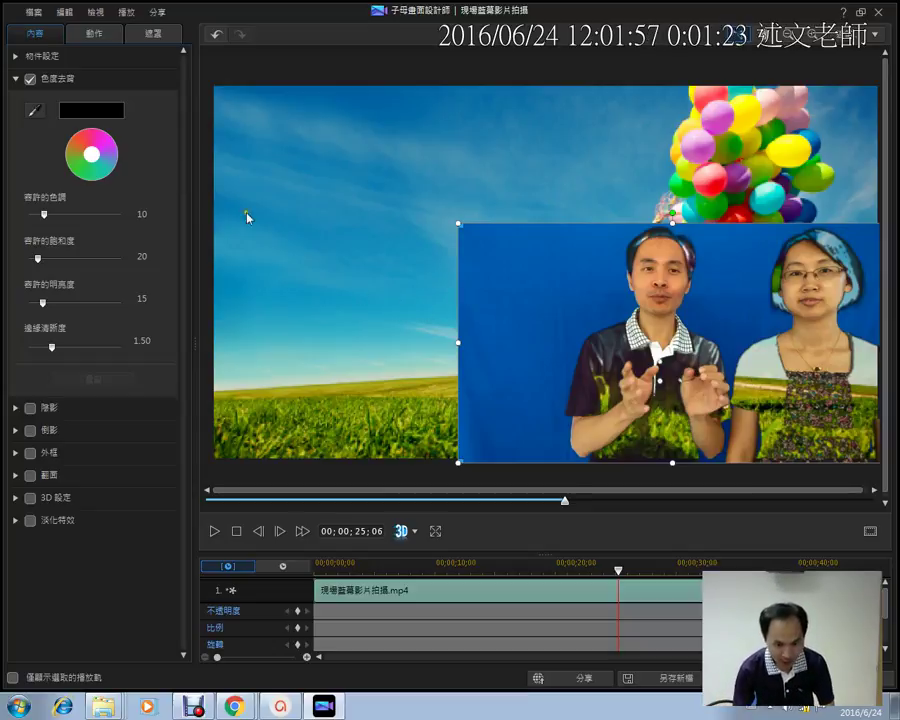
left_click(35, 110)
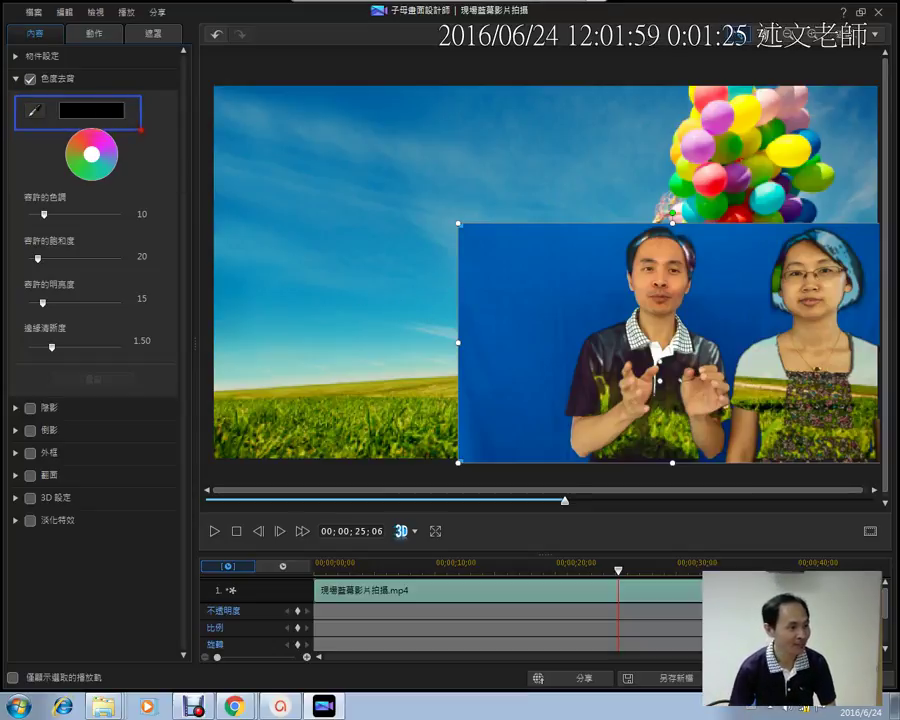
left_click(34, 111)
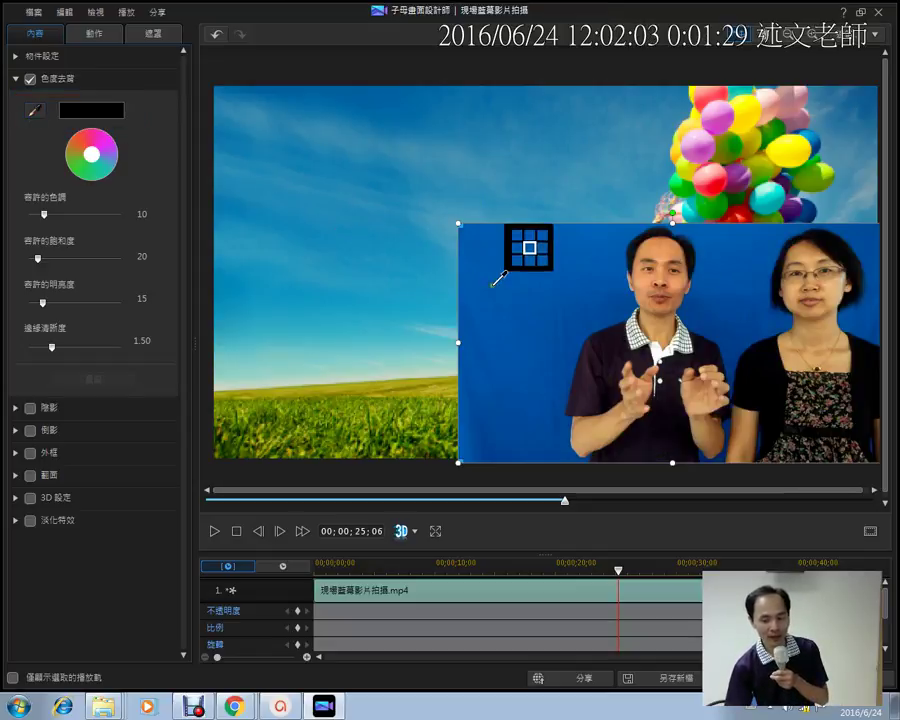
left_click(522, 272)
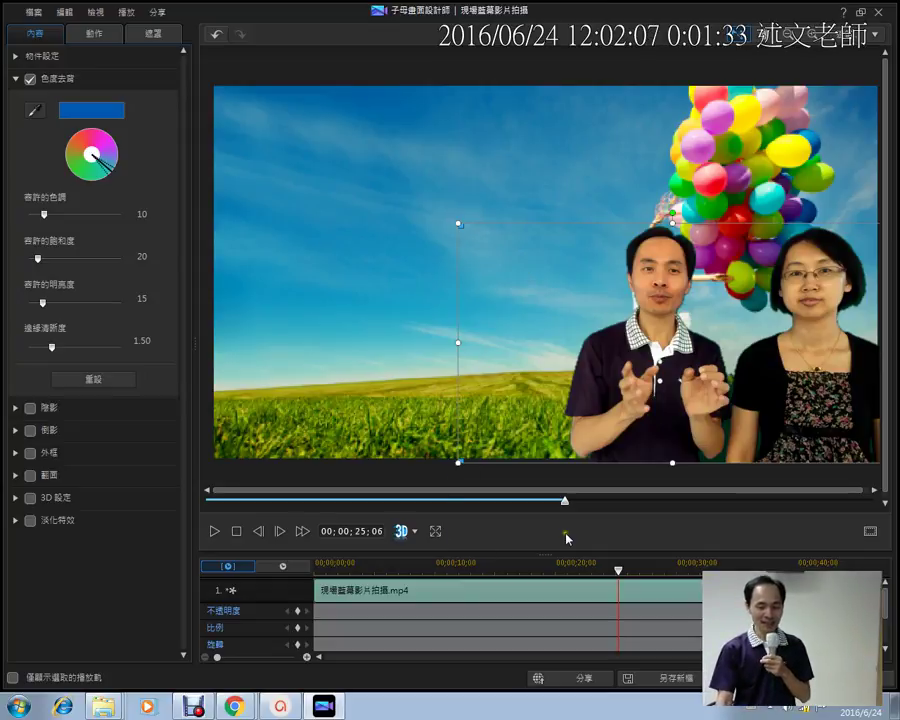
Scrub through the keyed clip to several later moments and back to its start to check the background removal
left_click(565, 501)
left_click_drag(567, 508, 621, 512)
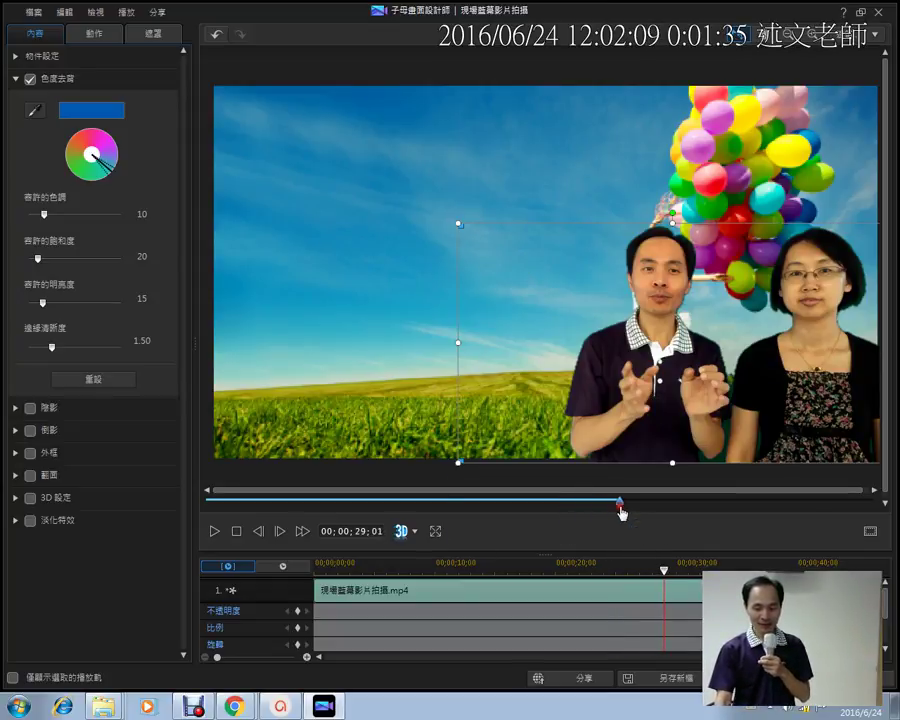
left_click(701, 502)
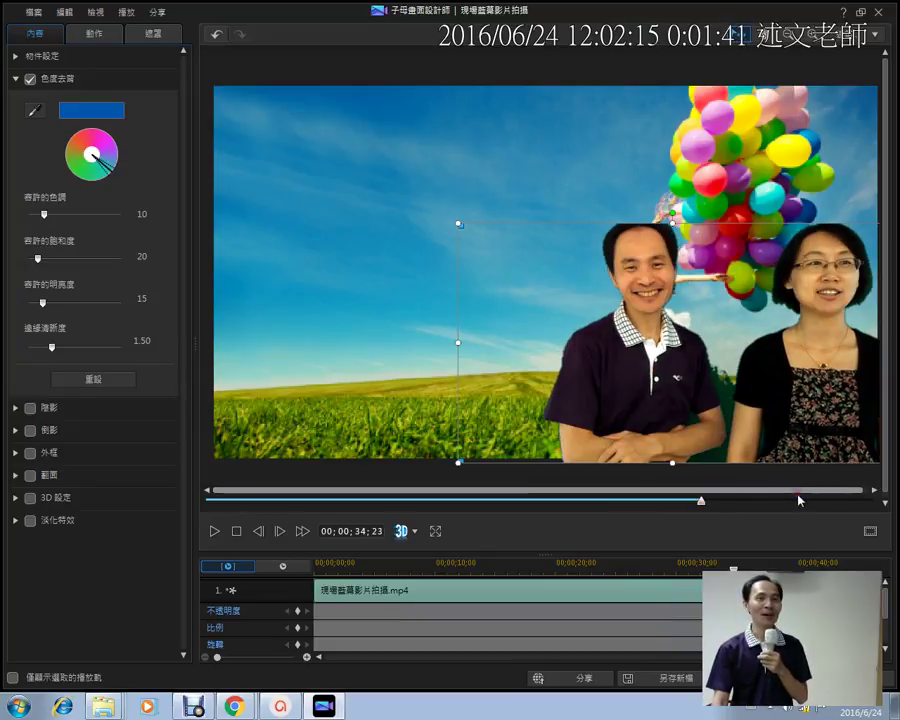
left_click(282, 502)
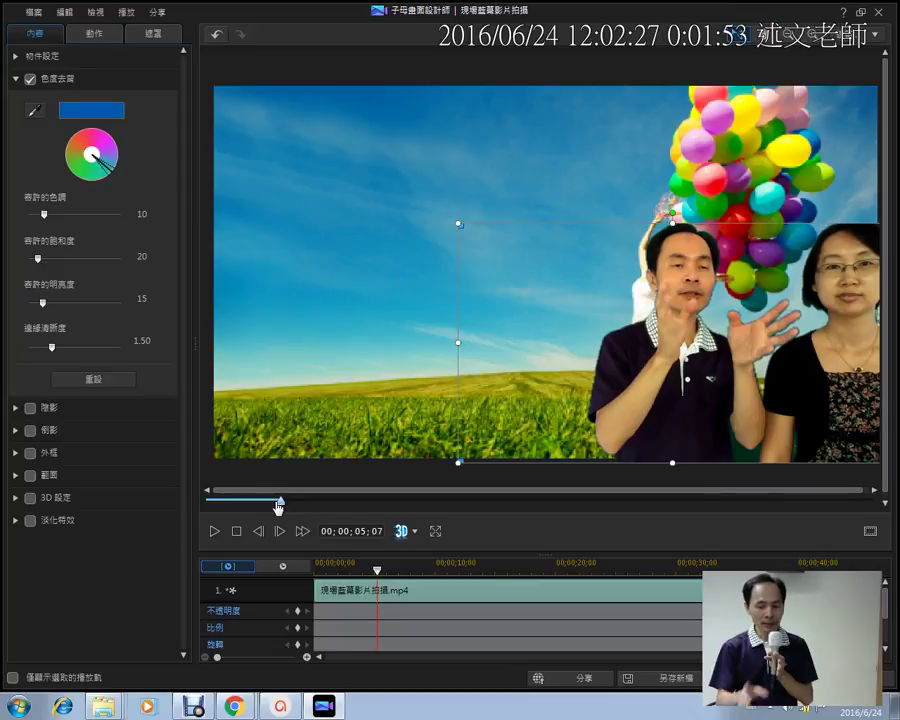
left_click_drag(278, 505, 201, 516)
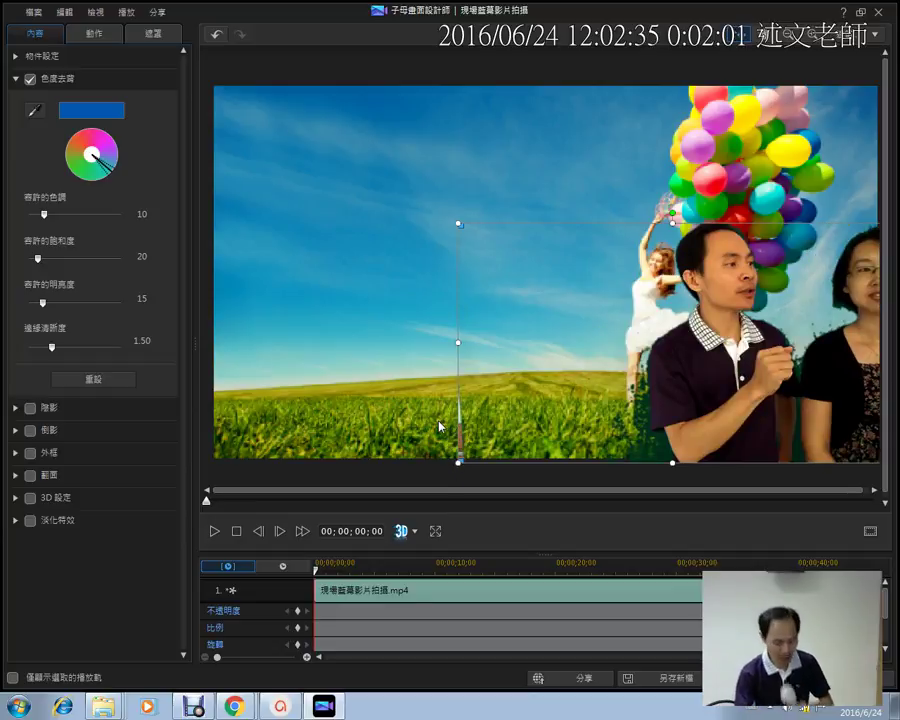
mouse_move(128, 42)
left_mouse_down()
mouse_move(142, 11)
mouse_move(186, 20)
mouse_move(152, 66)
left_mouse_up()
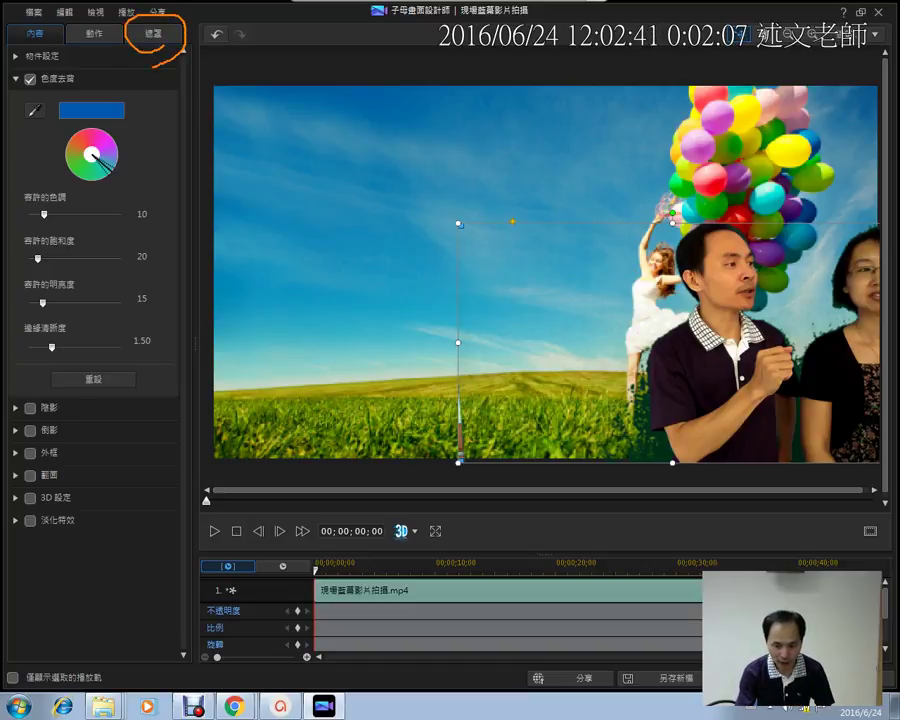
mouse_move(512, 222)
left_mouse_down()
mouse_move(683, 372)
mouse_move(874, 438)
mouse_move(880, 462)
left_mouse_up()
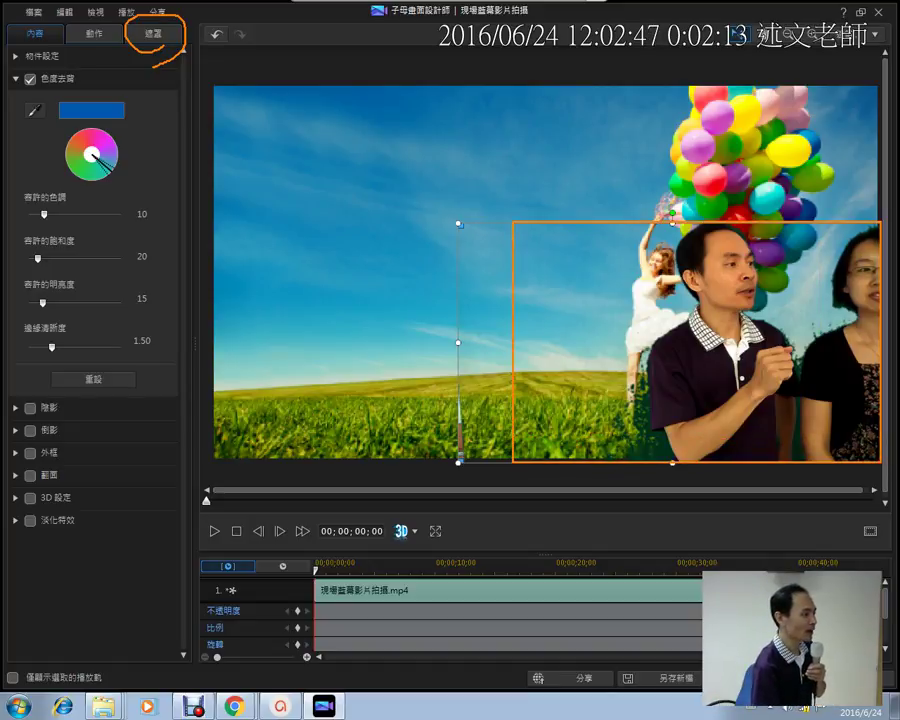
key("Escape")
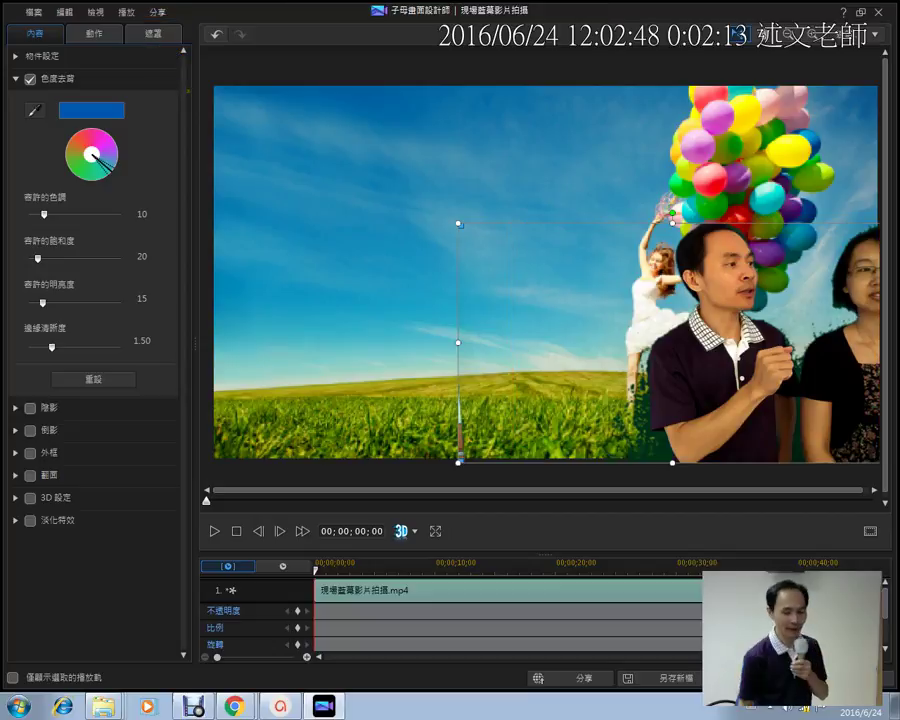
Apply the plain rectangle mask to the clip, shift it right to about X 0.625, and try to extend its left edge outward
left_click(153, 36)
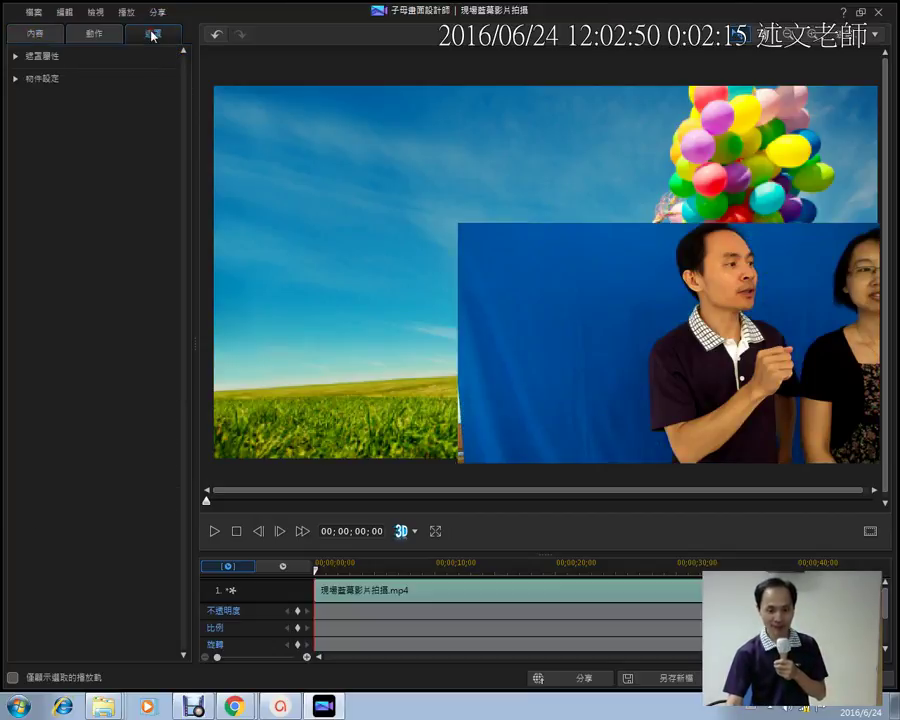
left_click(17, 60)
left_click(38, 167)
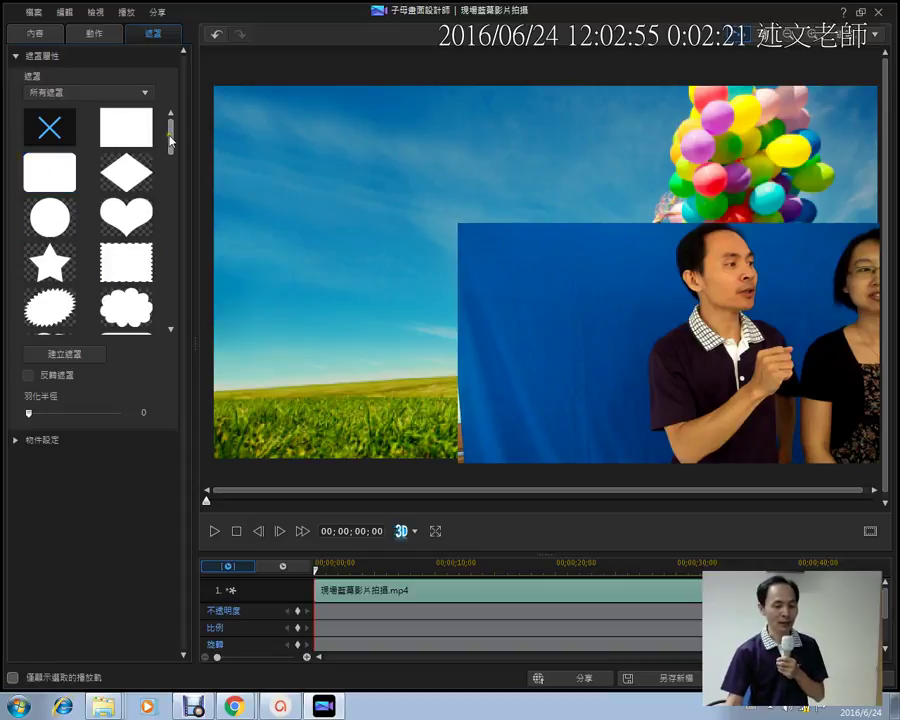
left_click(129, 129)
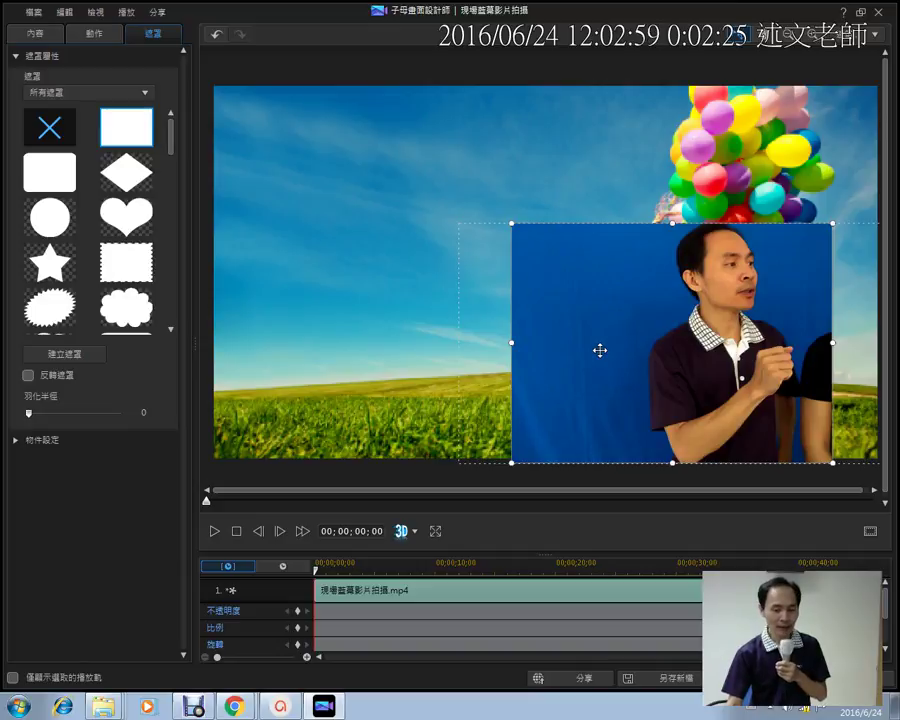
left_click_drag(600, 350, 655, 354)
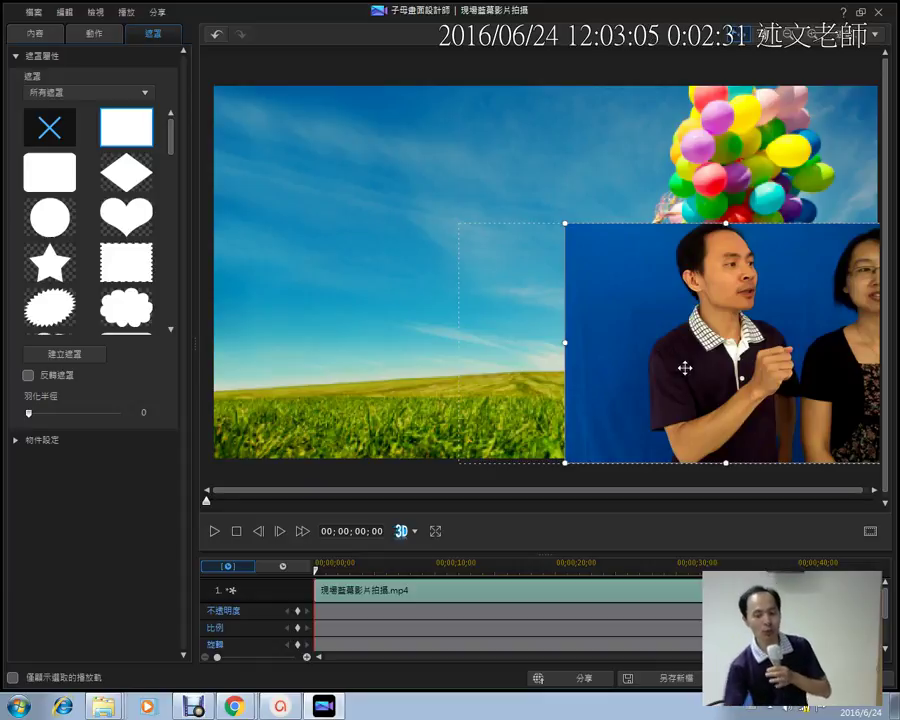
left_click_drag(567, 344, 539, 363)
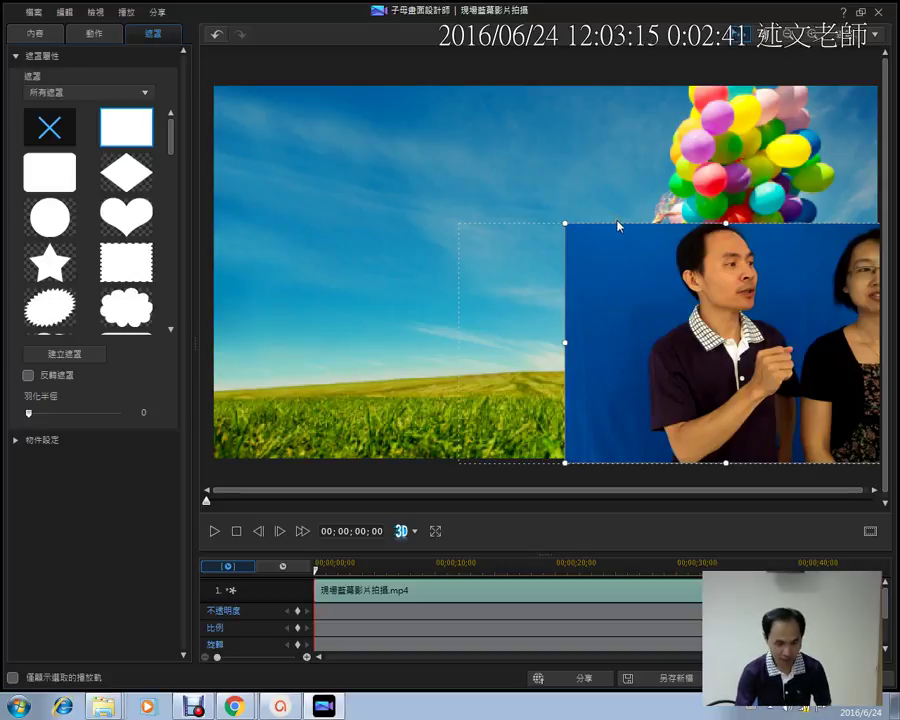
left_click_drag(617, 208, 675, 185)
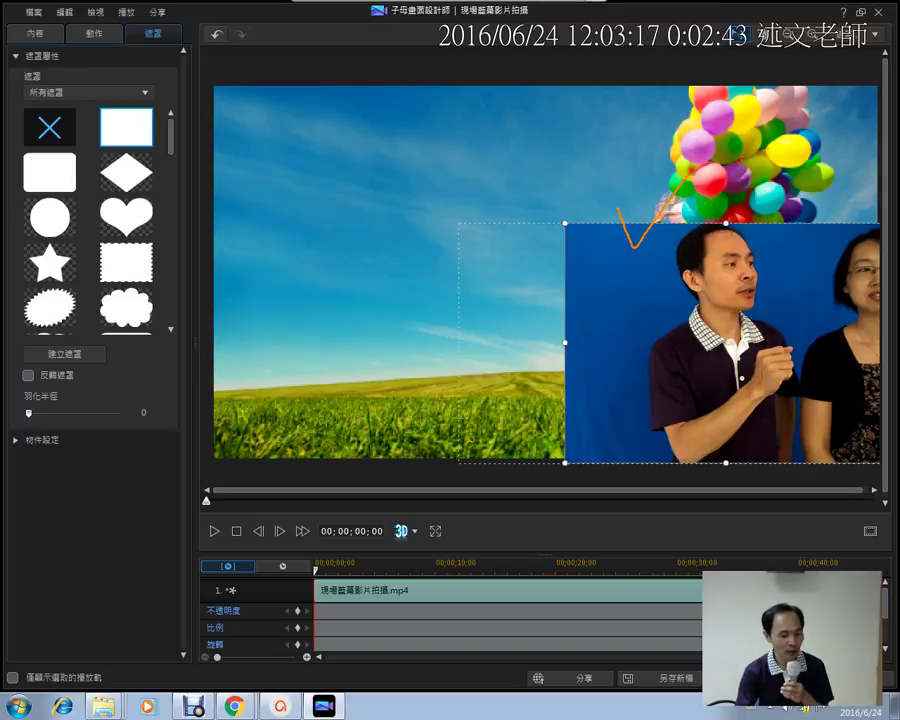
mouse_move(66, 460)
left_mouse_down()
mouse_move(2, 454)
mouse_move(12, 418)
mouse_move(55, 412)
mouse_move(77, 449)
mouse_move(40, 461)
left_mouse_up()
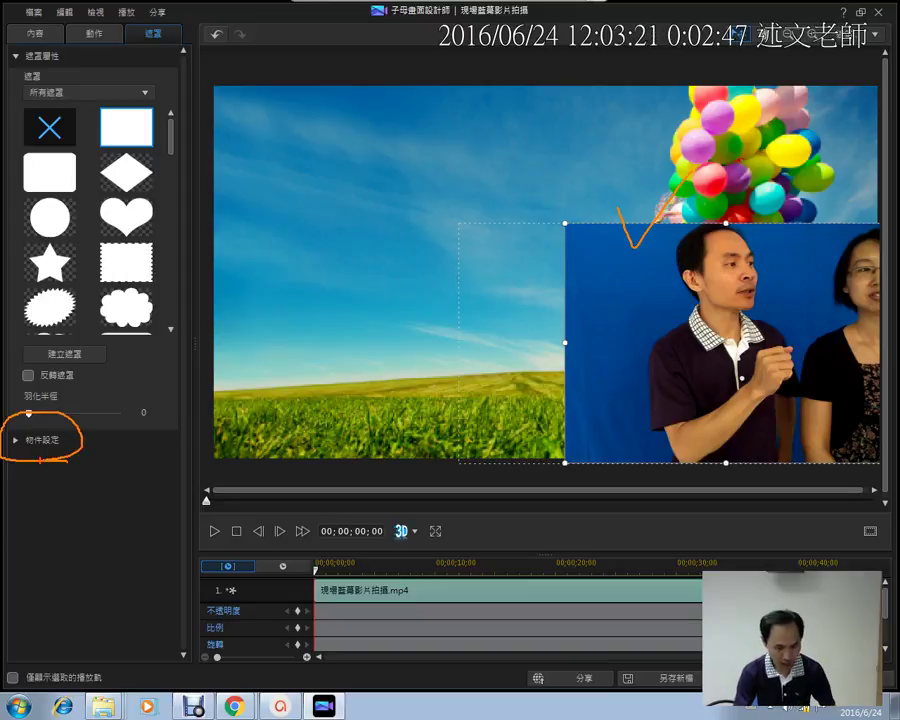
key("Escape")
Turn off keeping the mask's aspect ratio (維持遮罩顯示比例) and extend its left edge to a width of about 0.937
left_click(16, 440)
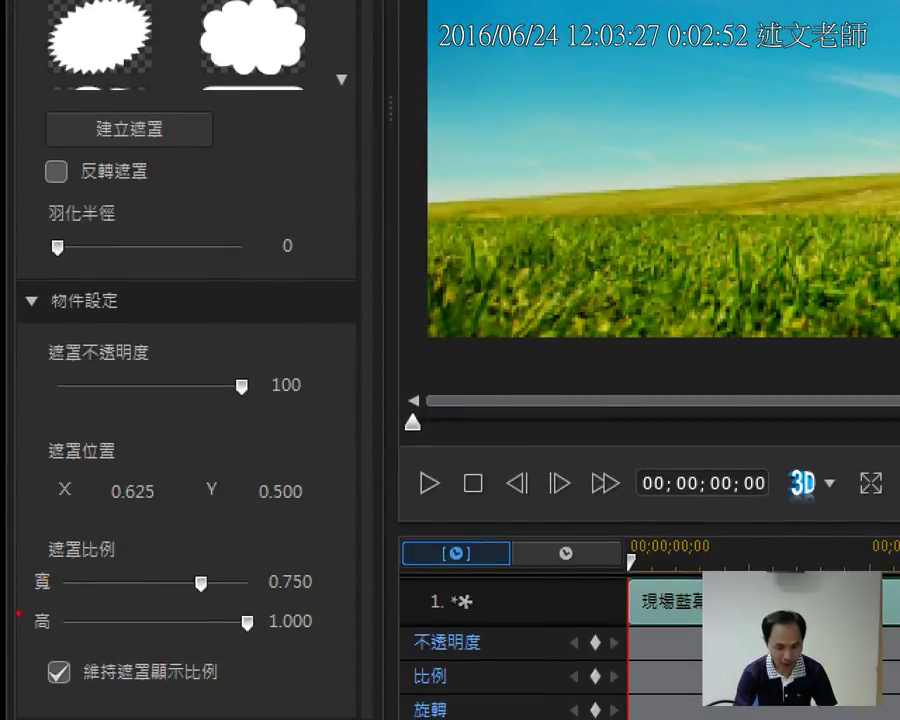
left_click_drag(36, 648, 244, 699)
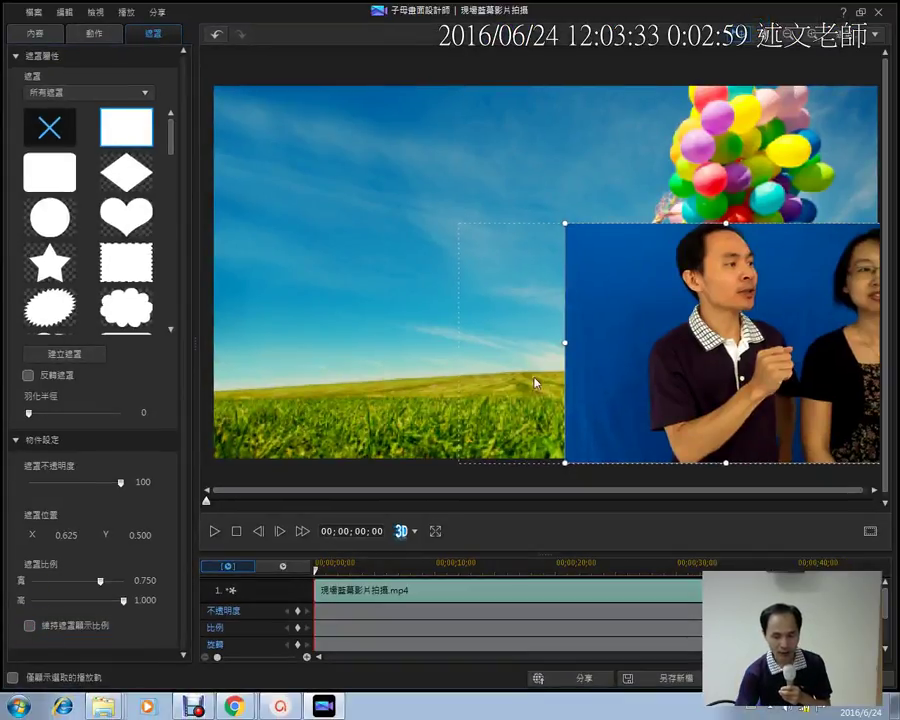
left_click_drag(563, 344, 482, 344)
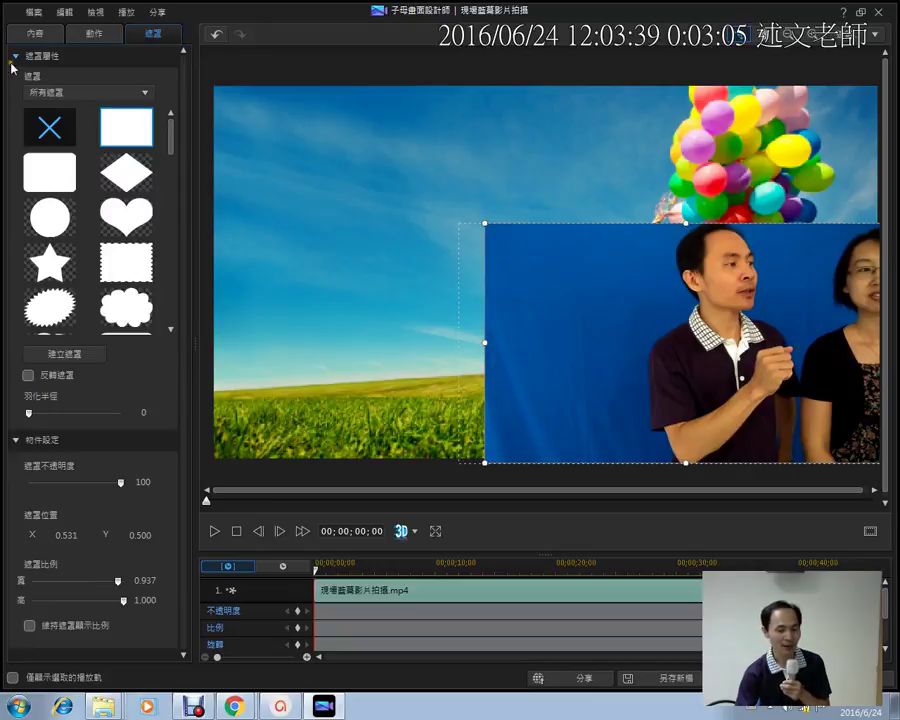
Return to the clip's chroma key settings and scrub to about 00;00;12;01 to check the masked result
left_click(41, 38)
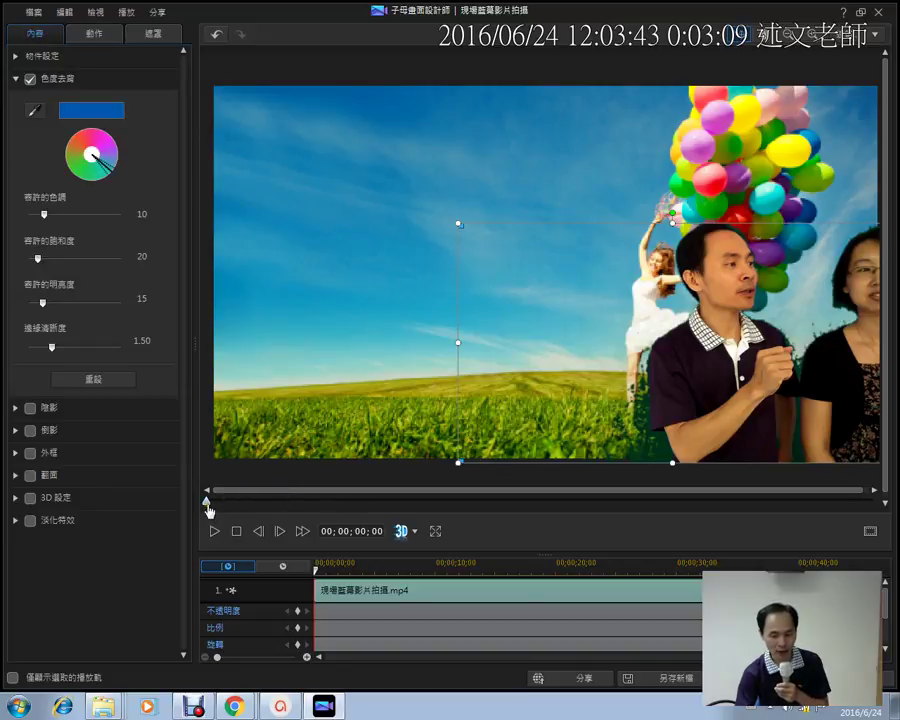
left_click_drag(207, 500, 377, 501)
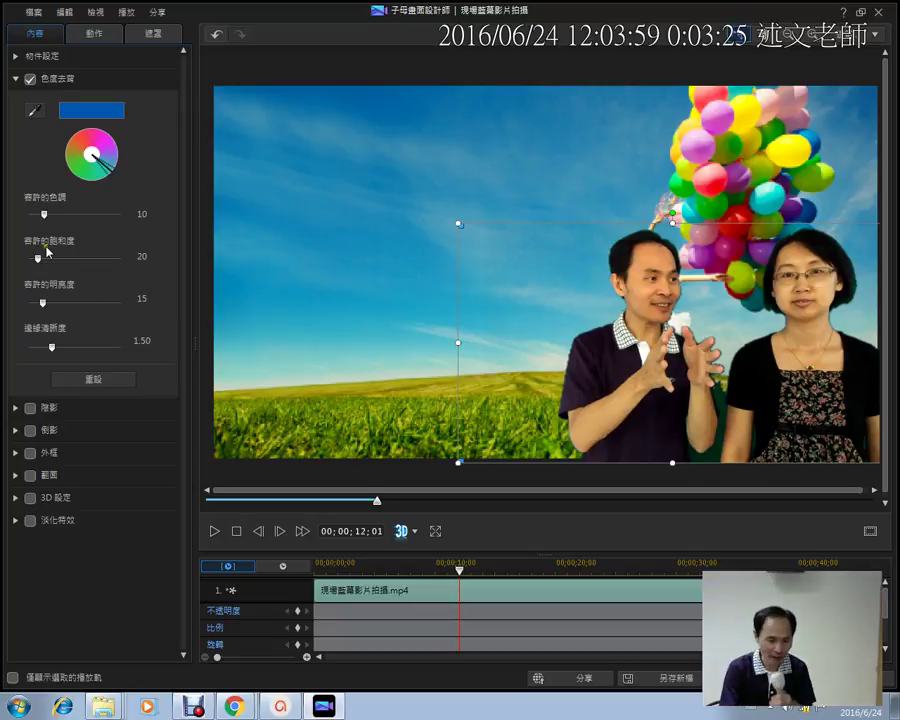
left_click_drag(17, 183, 164, 357)
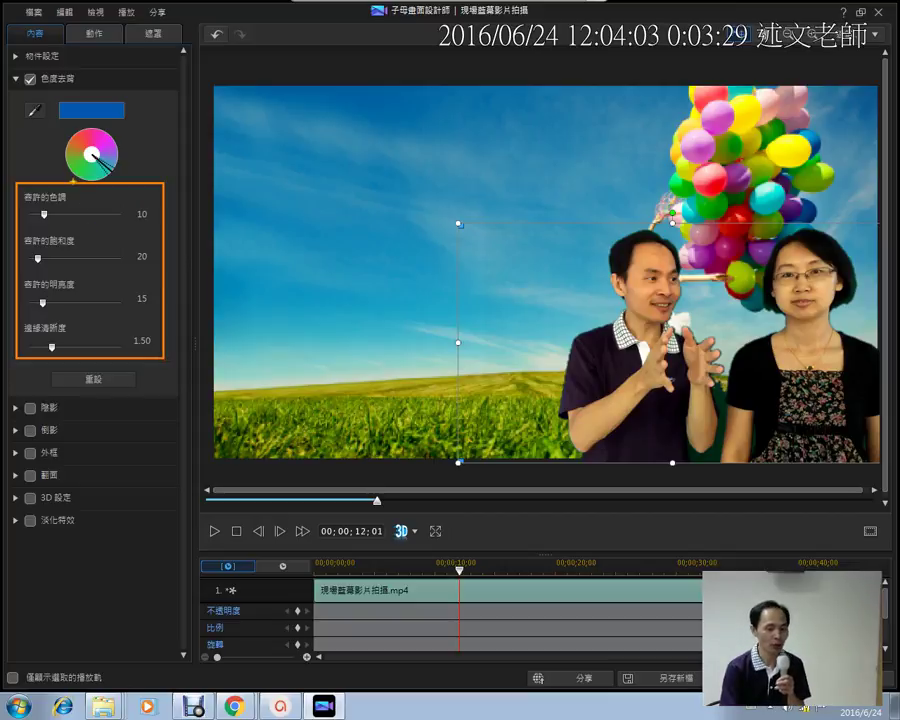
left_click_drag(50, 128, 22, 110)
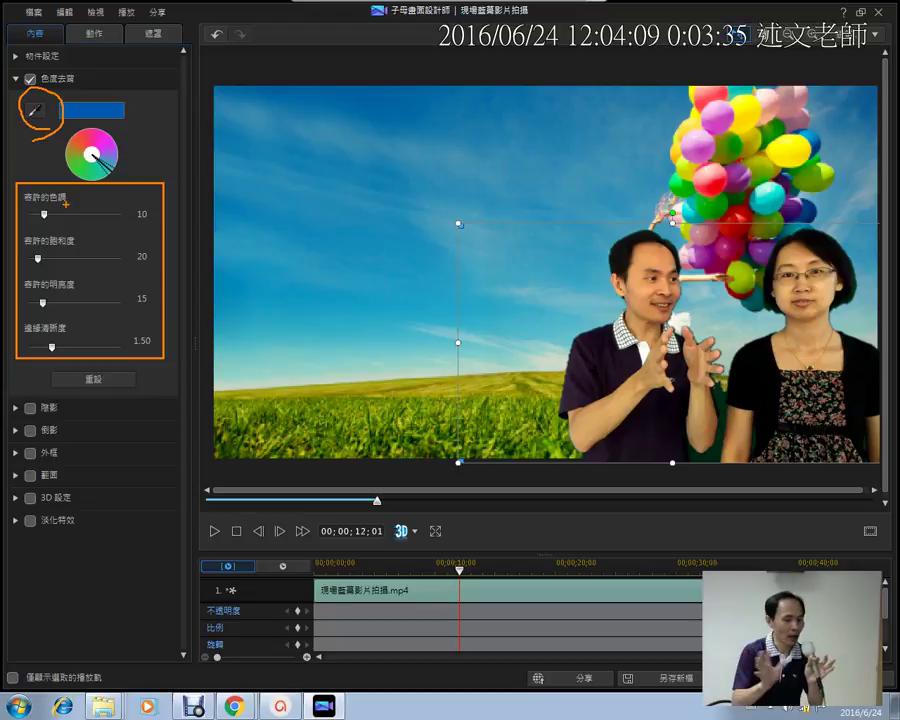
key("Escape")
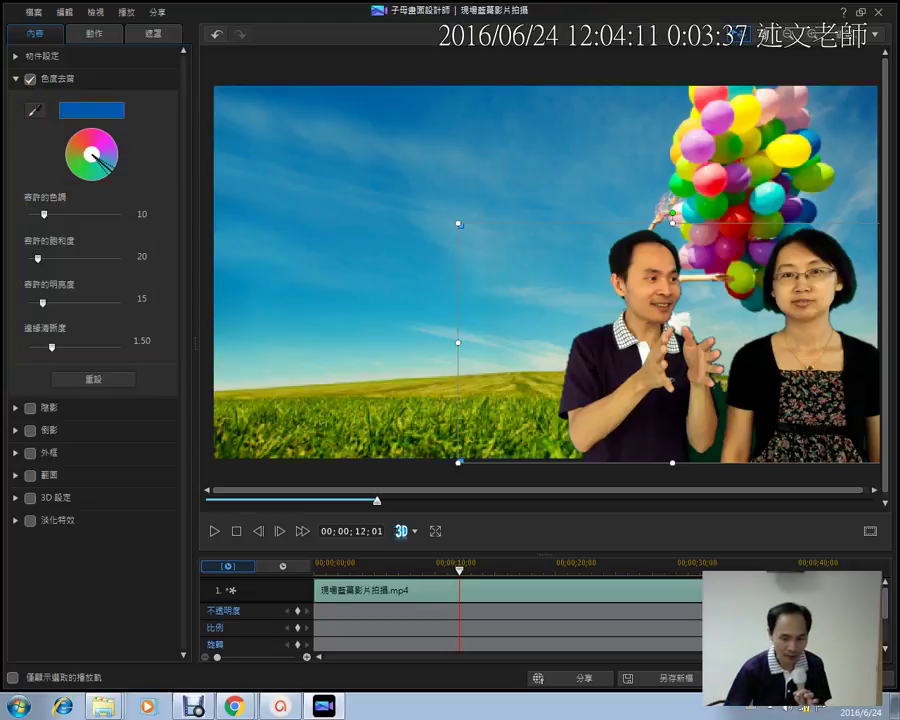
Set the chroma key's hue tolerance (容許的色調) to 55, saturation tolerance (容許的飽和度) to 56 and edge sharpness (邊緣清晰度) to 2.20
left_click_drag(45, 216, 89, 218)
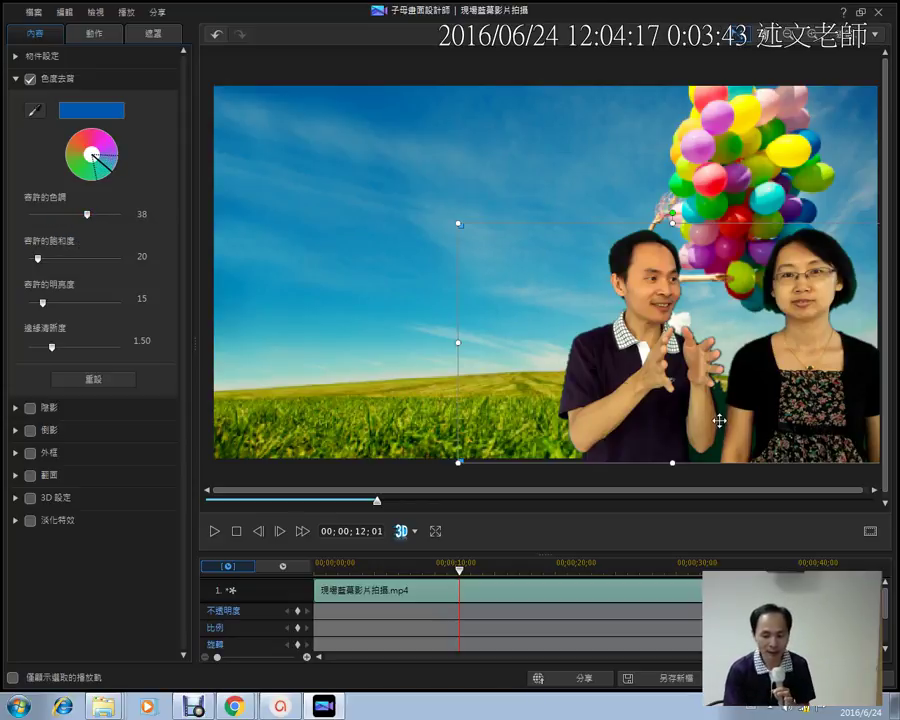
left_click(113, 214)
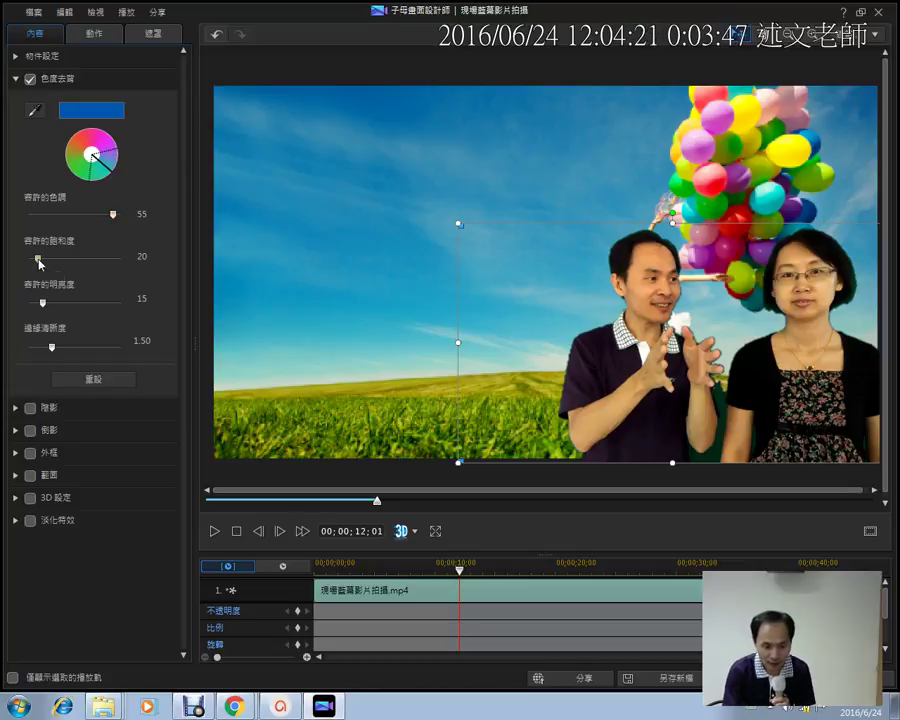
left_click_drag(39, 259, 54, 259)
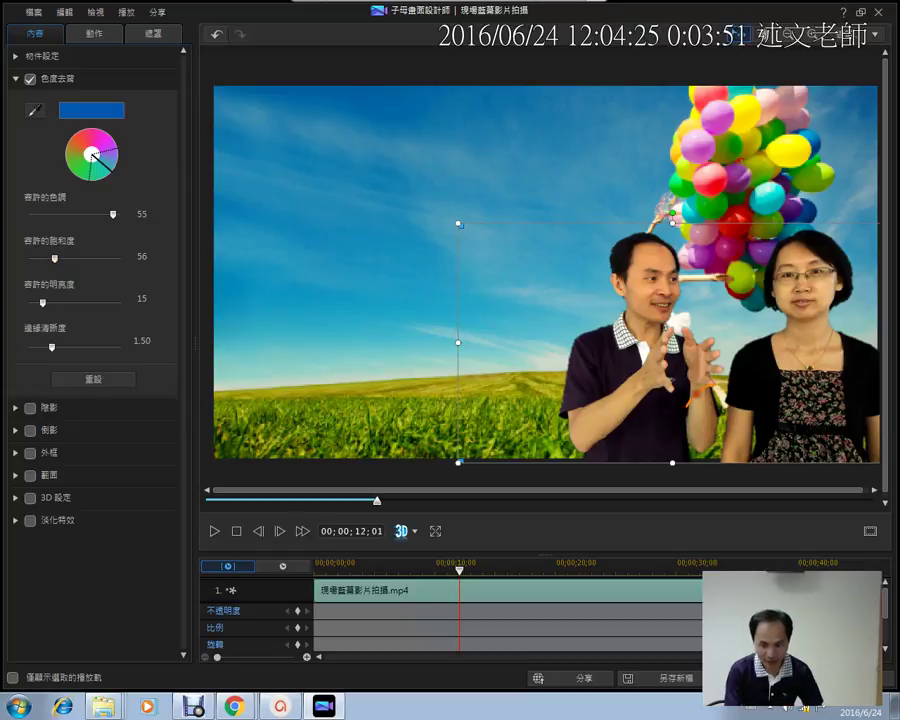
mouse_move(755, 365)
left_mouse_down()
mouse_move(740, 484)
mouse_move(790, 372)
left_mouse_up()
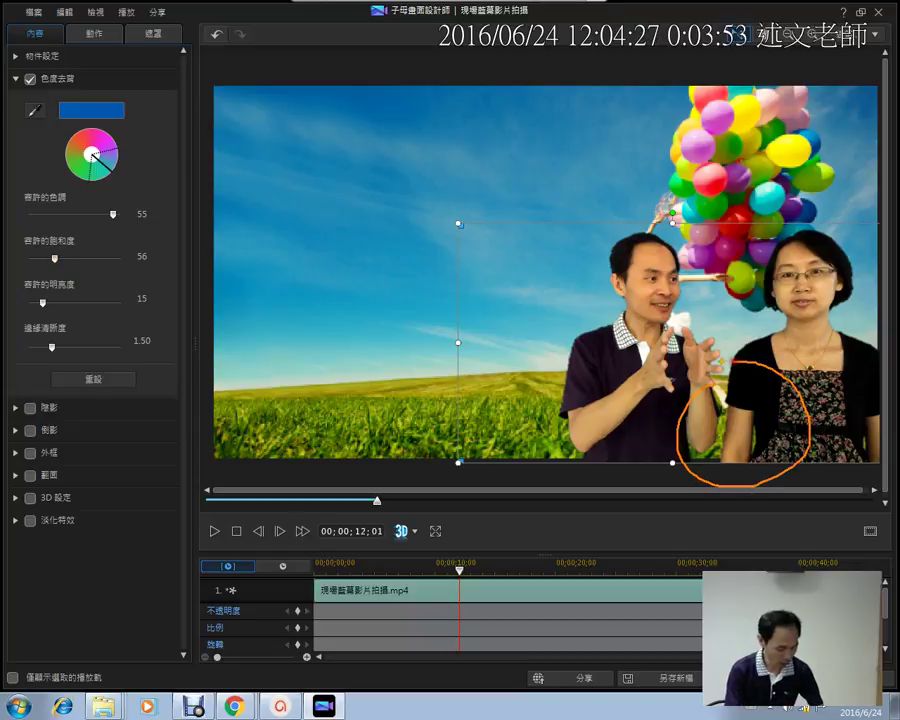
left_click_drag(17, 198, 6, 300)
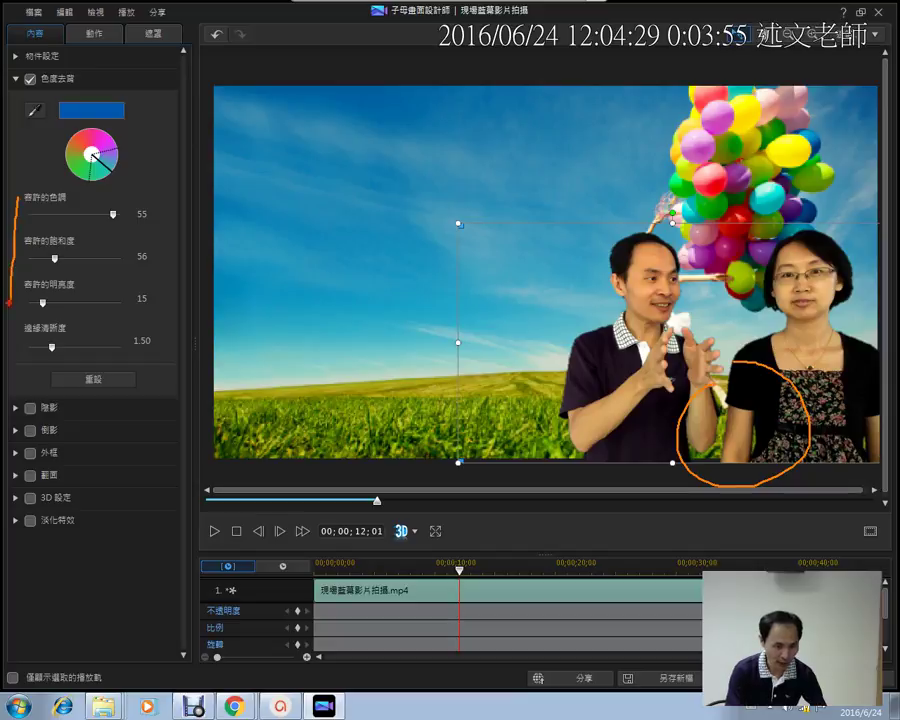
key("Escape")
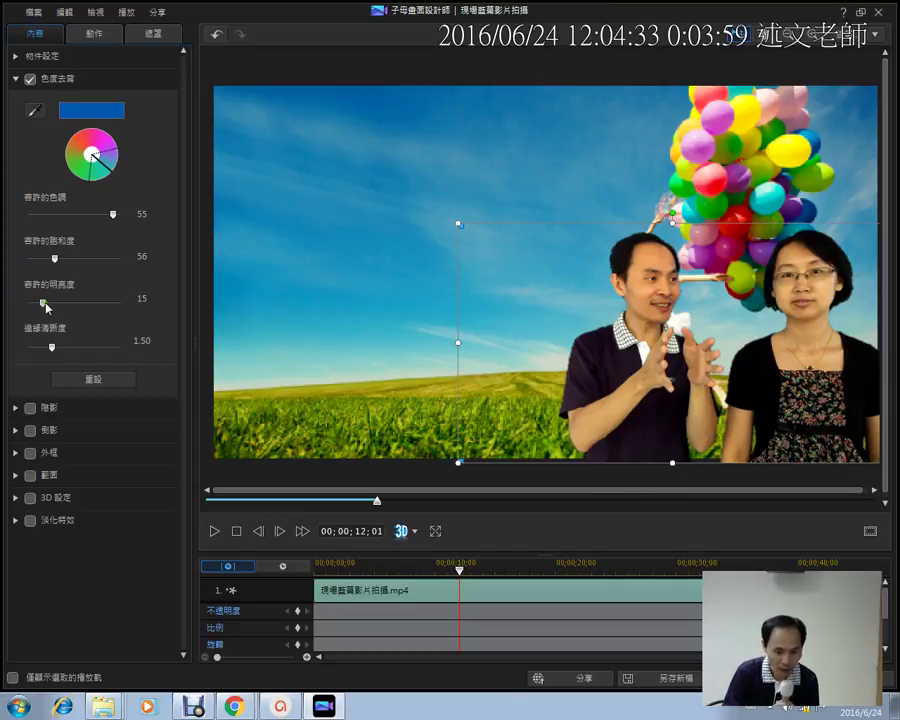
left_click_drag(42, 303, 62, 346)
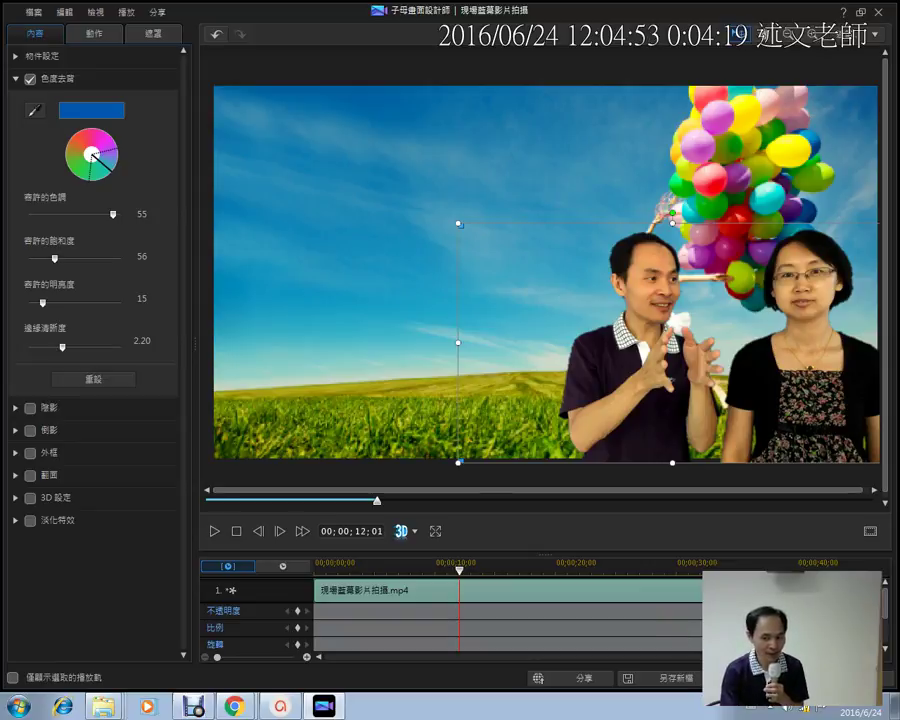
Return to the main timeline and check the composite near its start, at about 00;00;26;14 and 00;00;45;13, and past the keyed clip's end
key("Home")
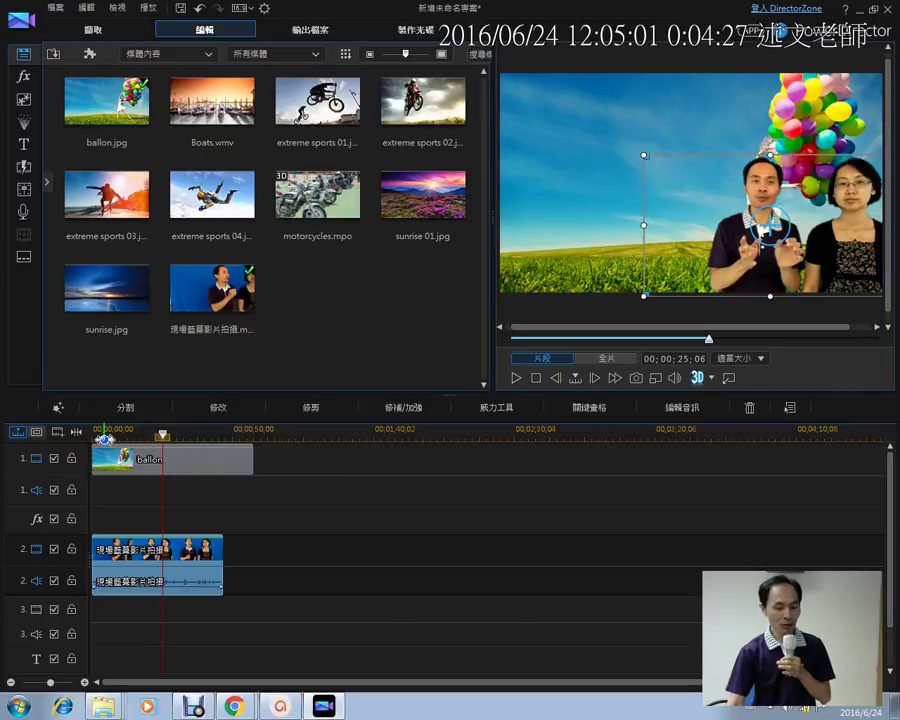
left_click(106, 433)
left_click(167, 433)
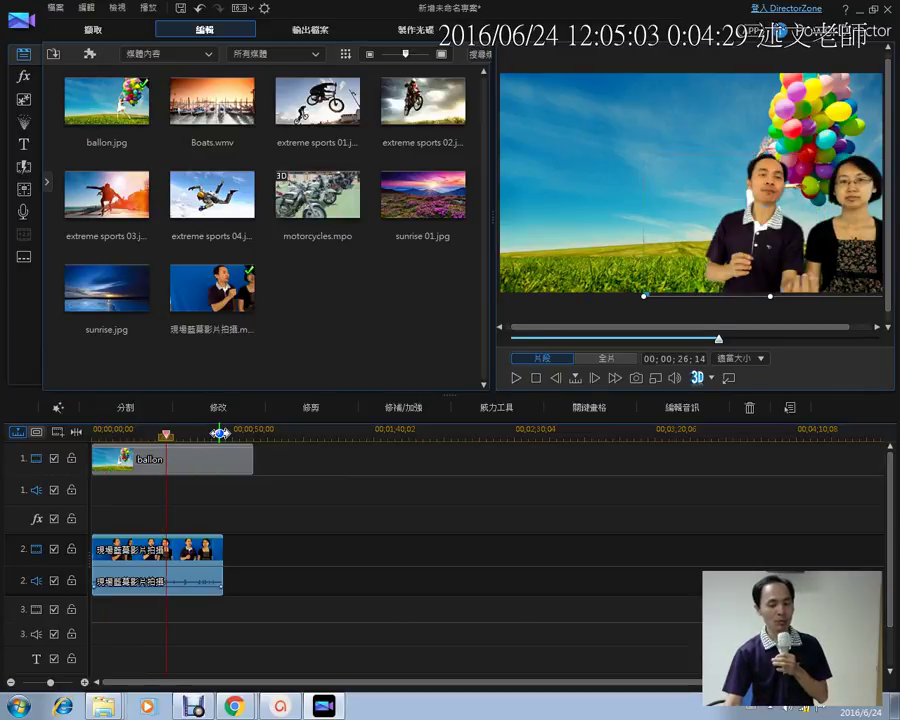
left_click(219, 433)
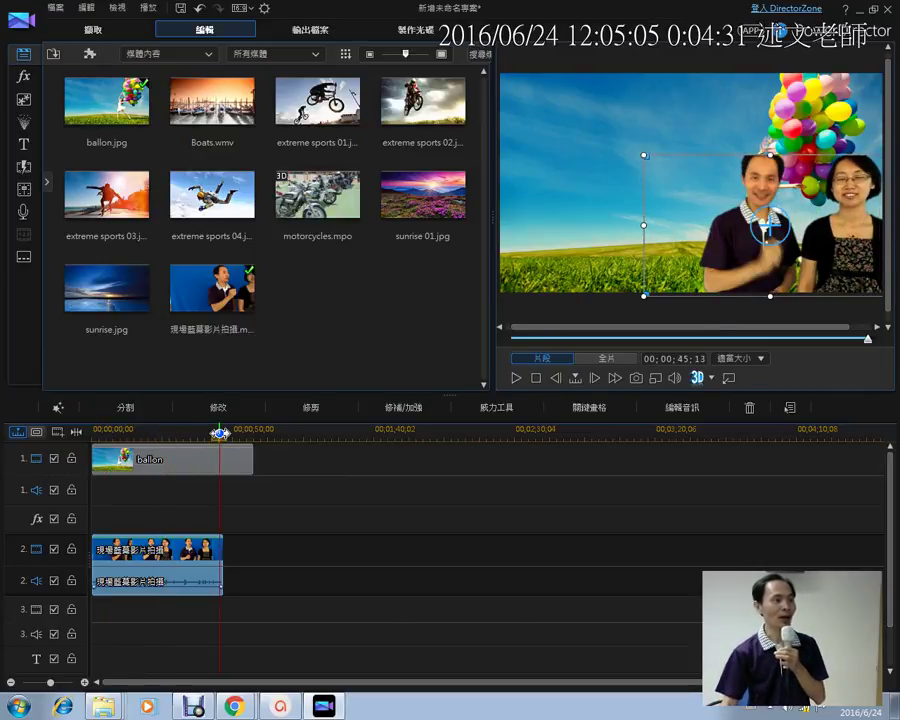
left_click_drag(219, 433, 236, 433)
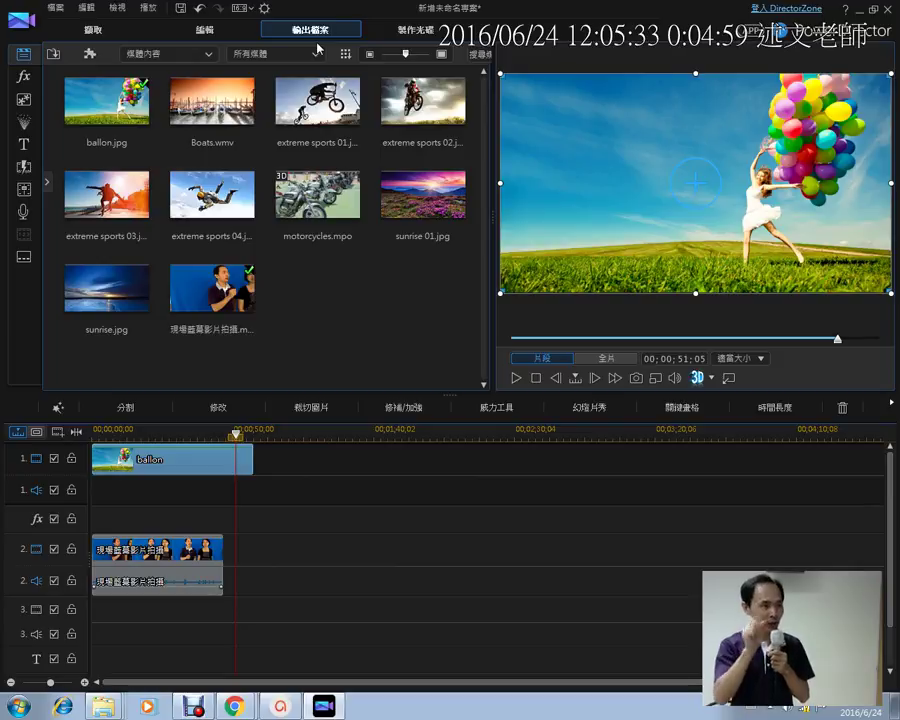
Go to the file output settings (輸出檔案) and choose Windows Media as the standard 2D output format
key("Escape")
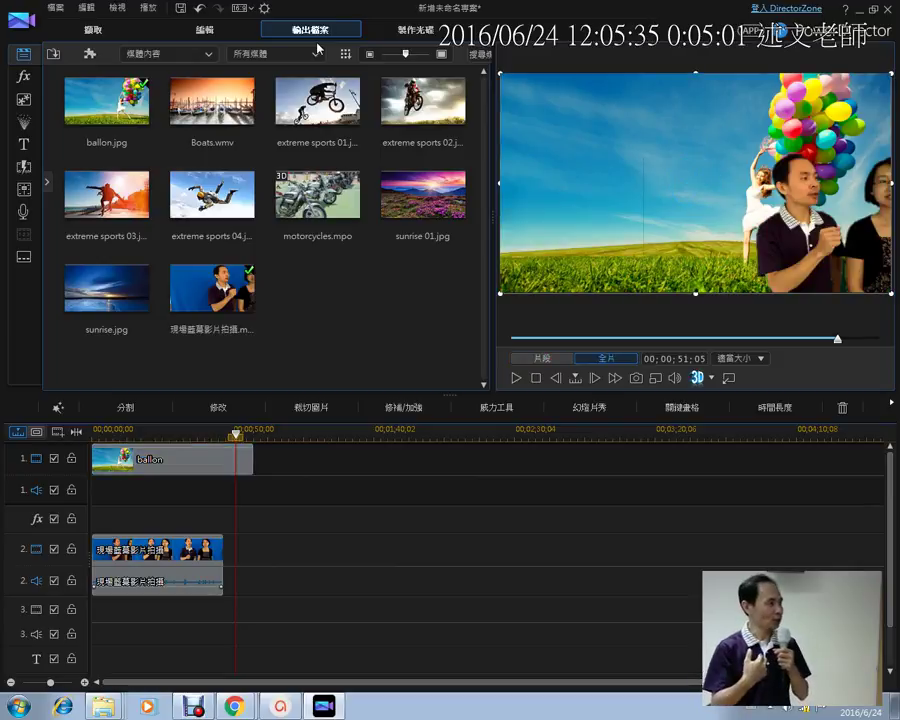
left_click(316, 40)
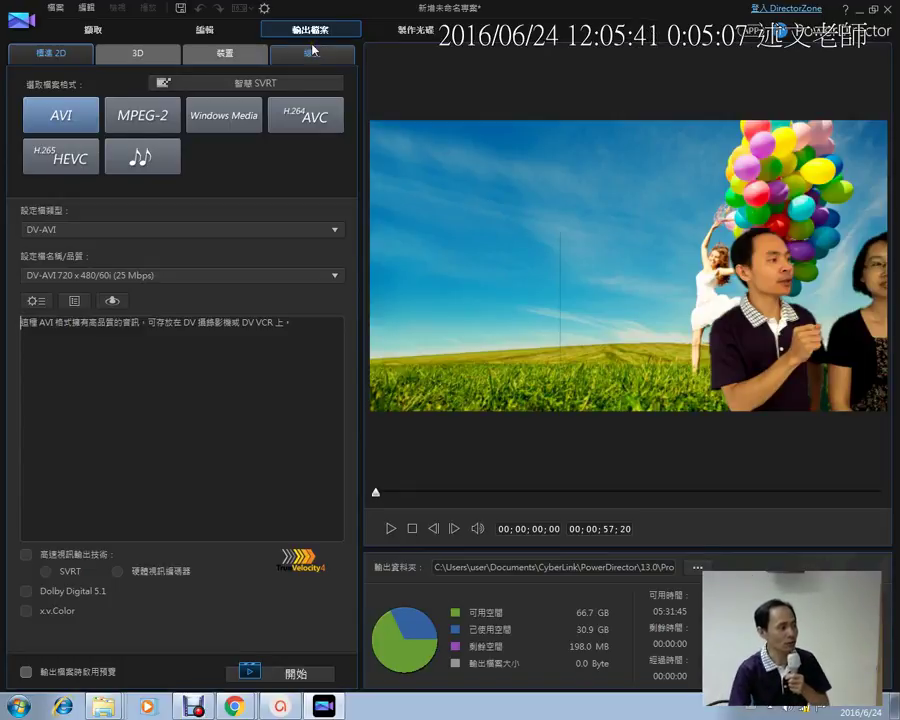
left_click(233, 128)
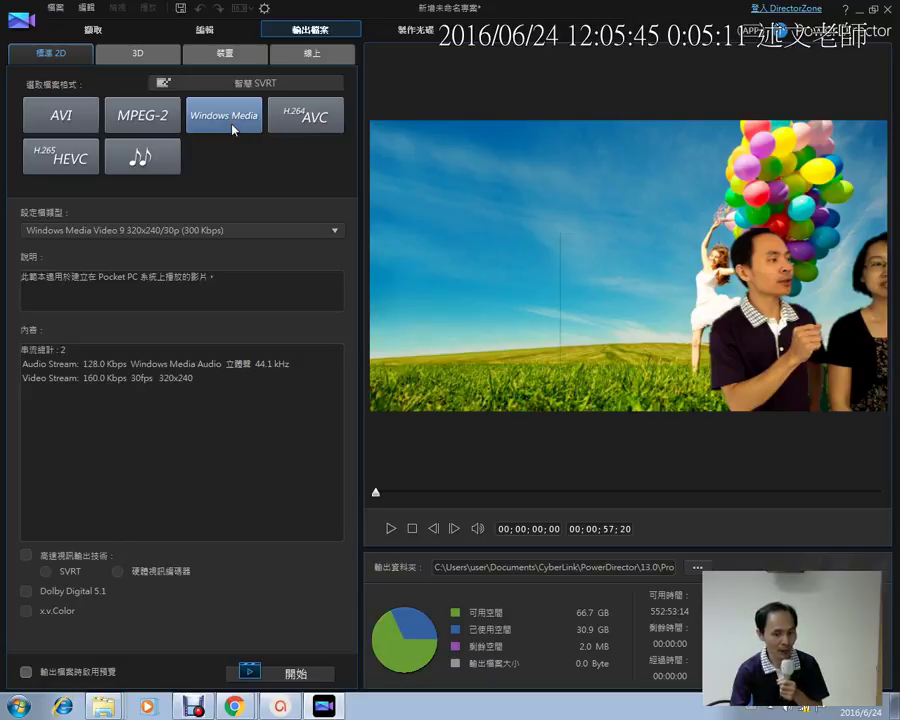
left_click_drag(188, 96, 268, 143)
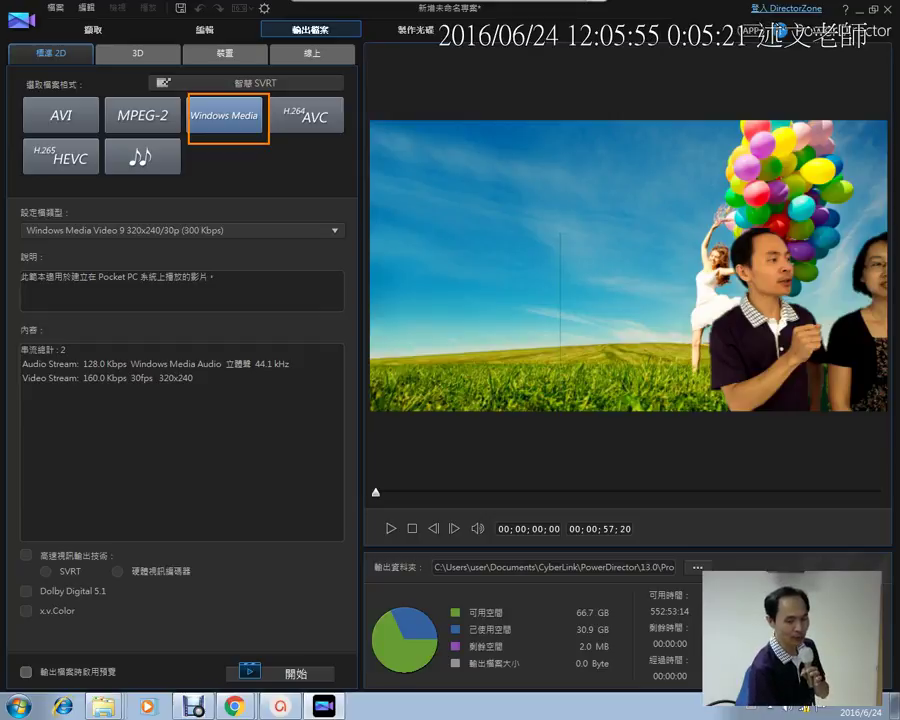
Set the output profile type (設定檔類型) to Windows Media Video 9 1280x720/24p (6 Mbps)
left_click(197, 231)
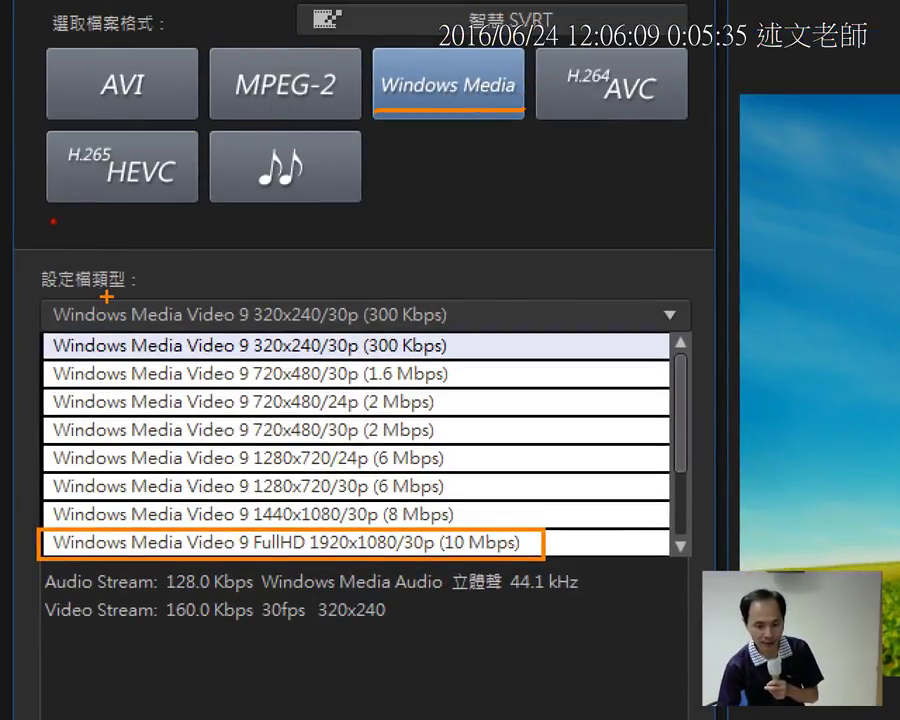
mouse_move(100, 240)
left_mouse_down()
mouse_move(80, 298)
mouse_move(110, 238)
left_mouse_up()
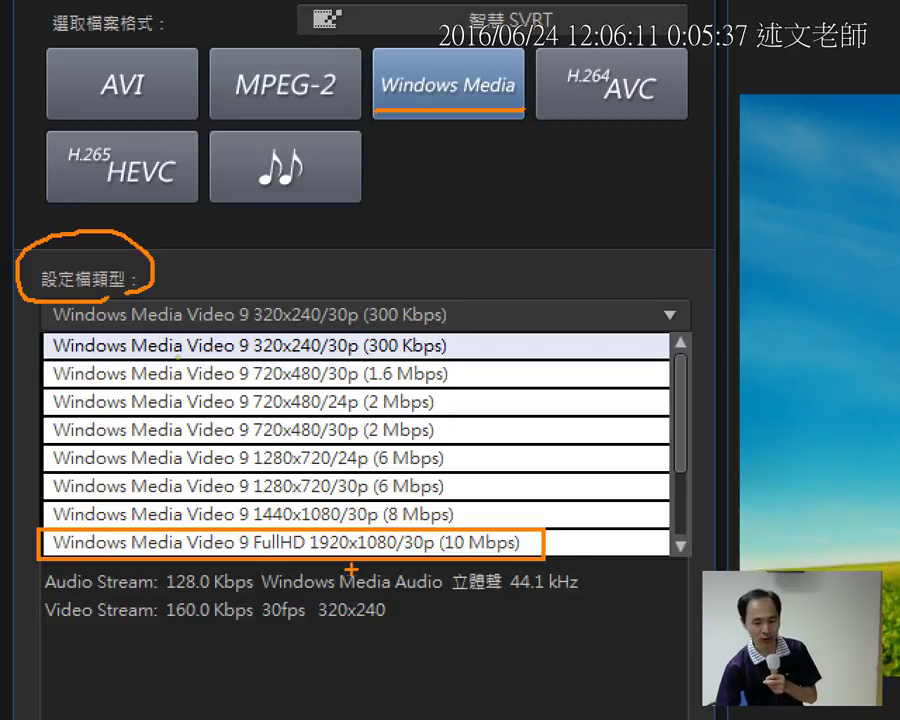
mouse_move(353, 622)
left_mouse_down()
mouse_move(346, 574)
mouse_move(361, 578)
left_mouse_up()
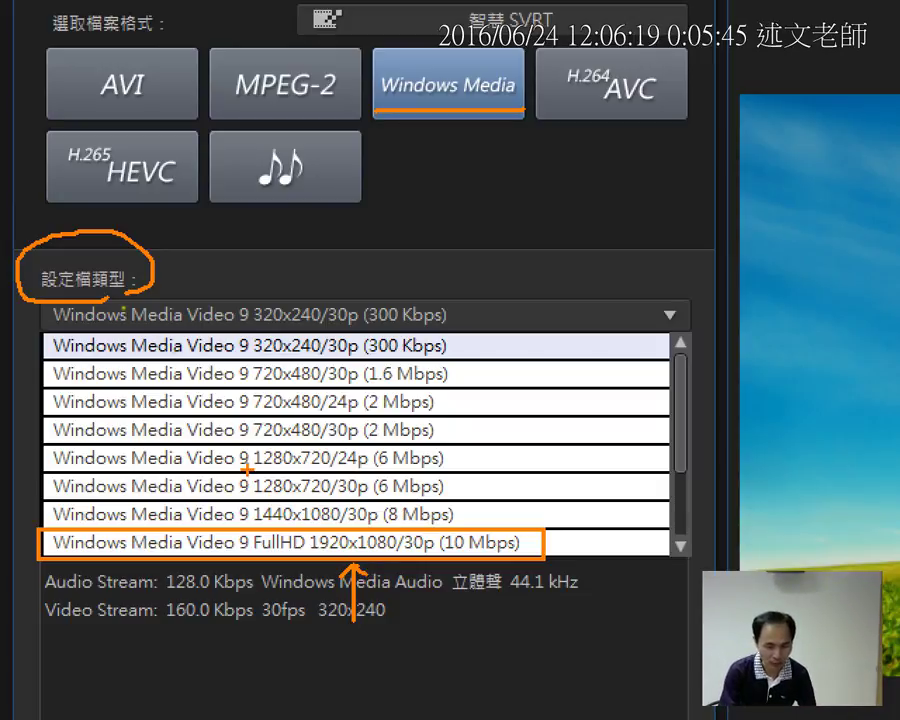
mouse_move(43, 472)
left_mouse_down()
mouse_move(262, 494)
mouse_move(467, 496)
left_mouse_up()
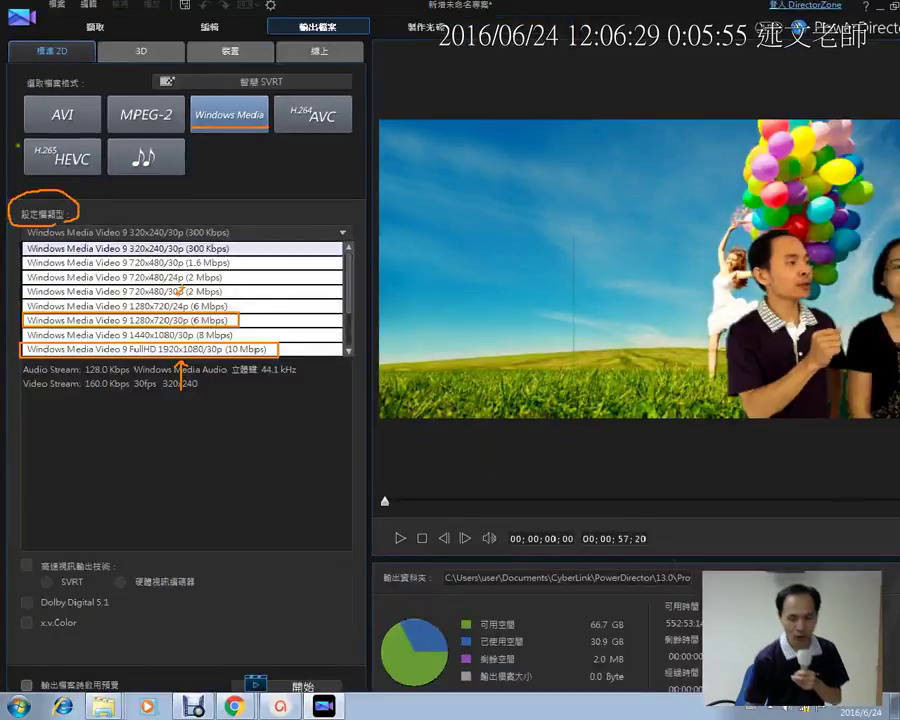
left_click(335, 326)
left_click(167, 231)
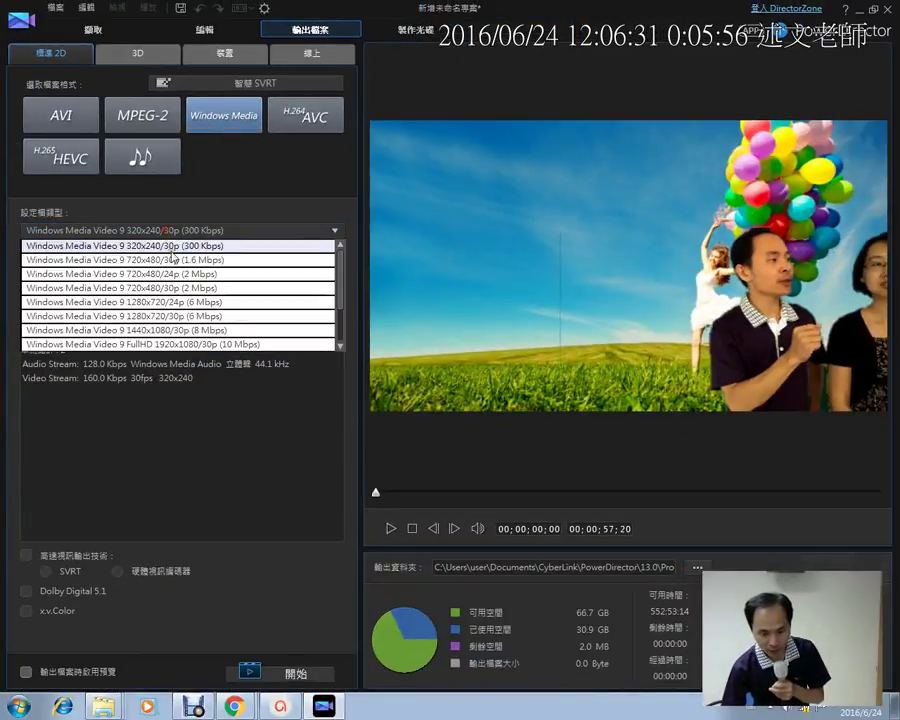
left_click(187, 302)
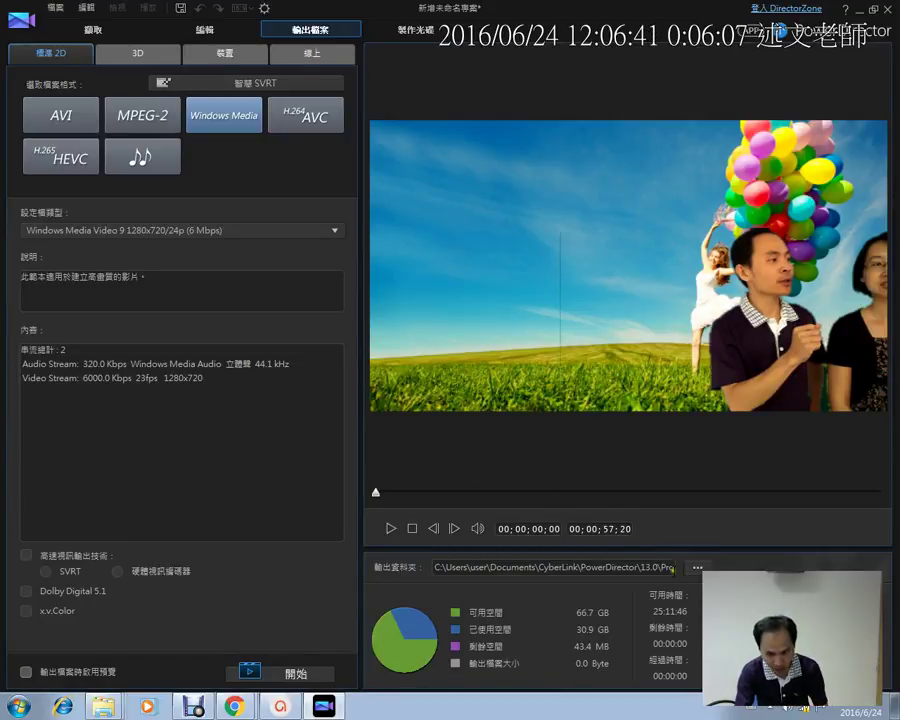
Set the output location to the desktop (桌面), keeping the file name Produce in WMV format
left_click(697, 570)
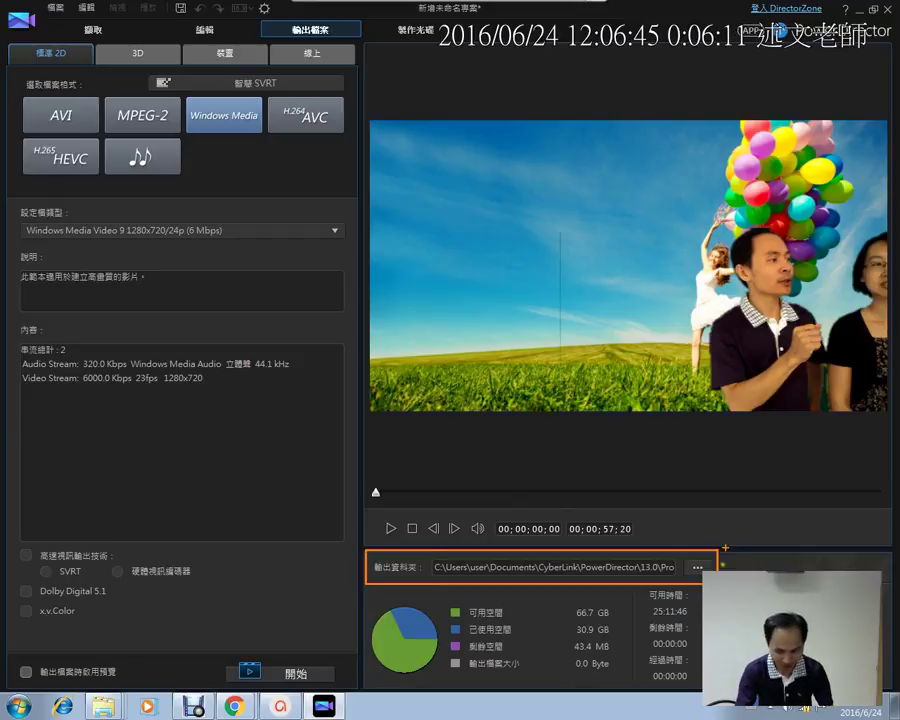
left_click_drag(708, 526, 719, 493)
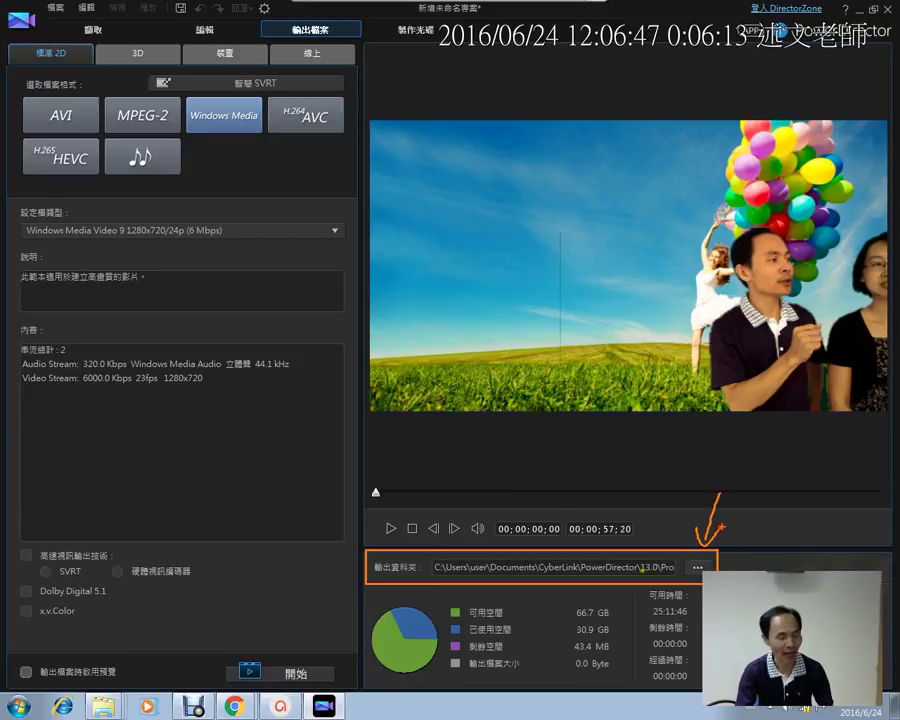
key("Escape")
left_click(698, 567)
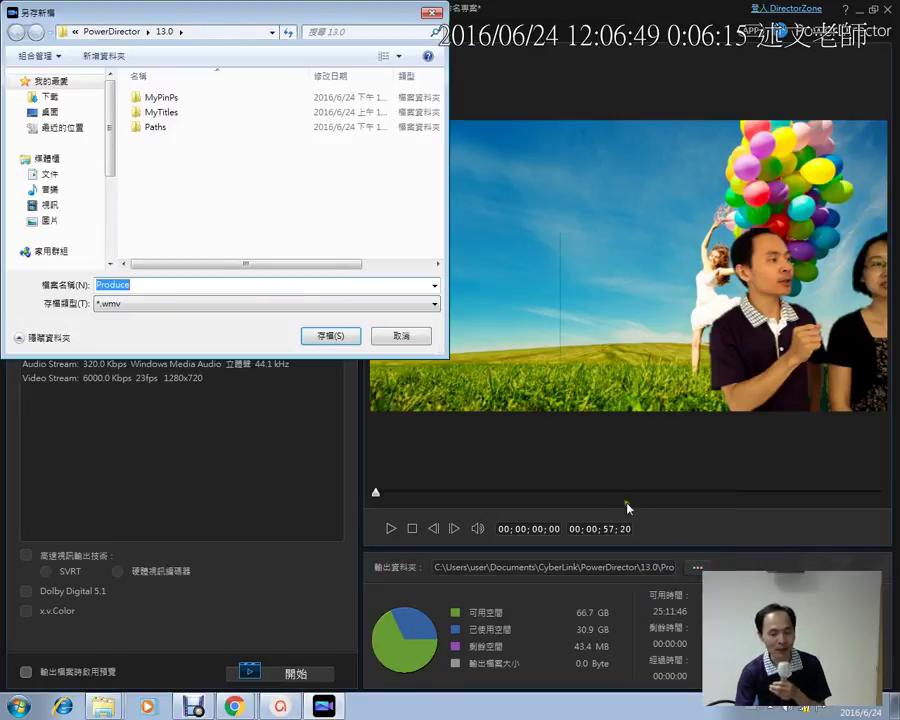
left_click(50, 112)
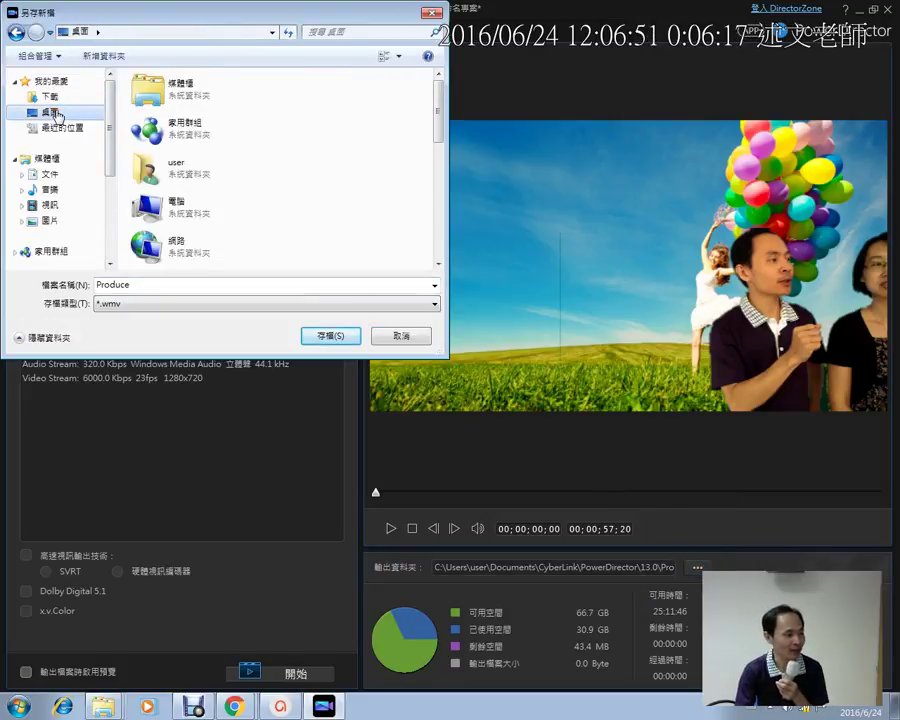
left_click(322, 338)
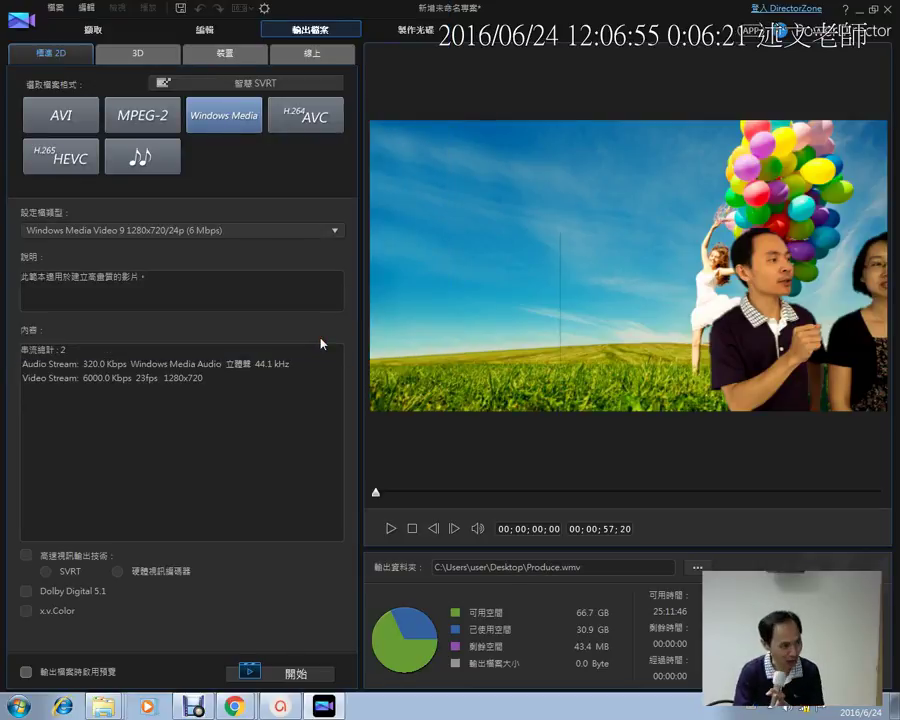
Start producing the composite video file with the chosen output settings
left_click_drag(320, 343, 272, 645)
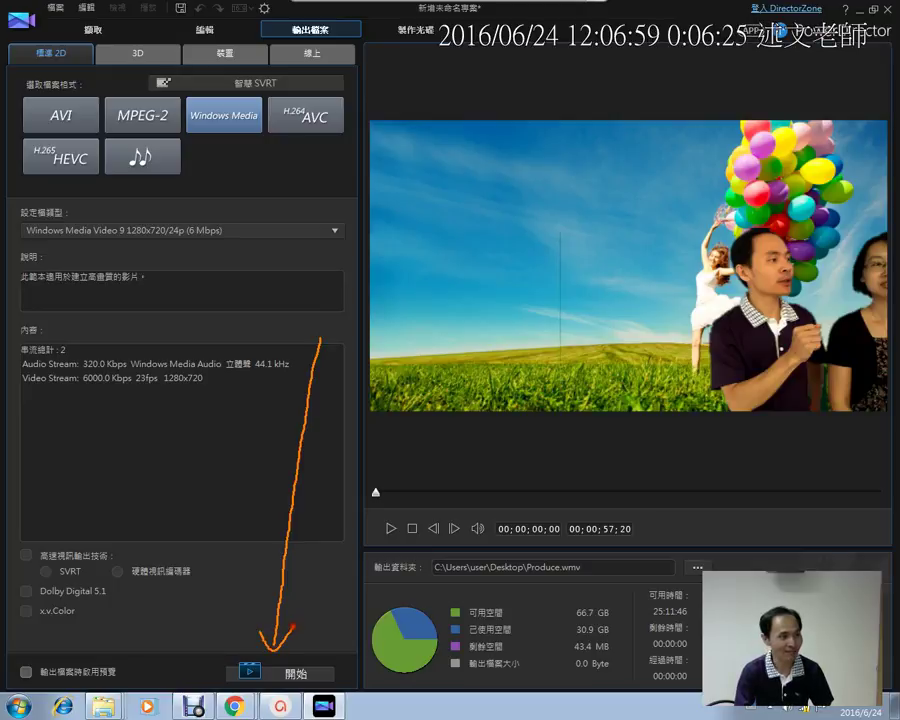
key("Escape")
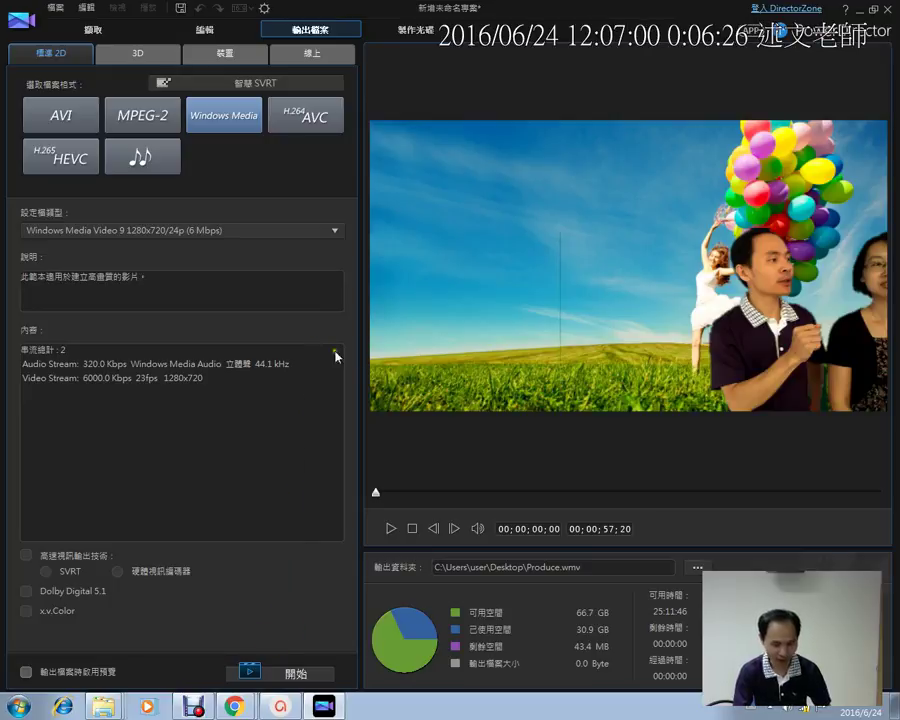
left_click(300, 676)
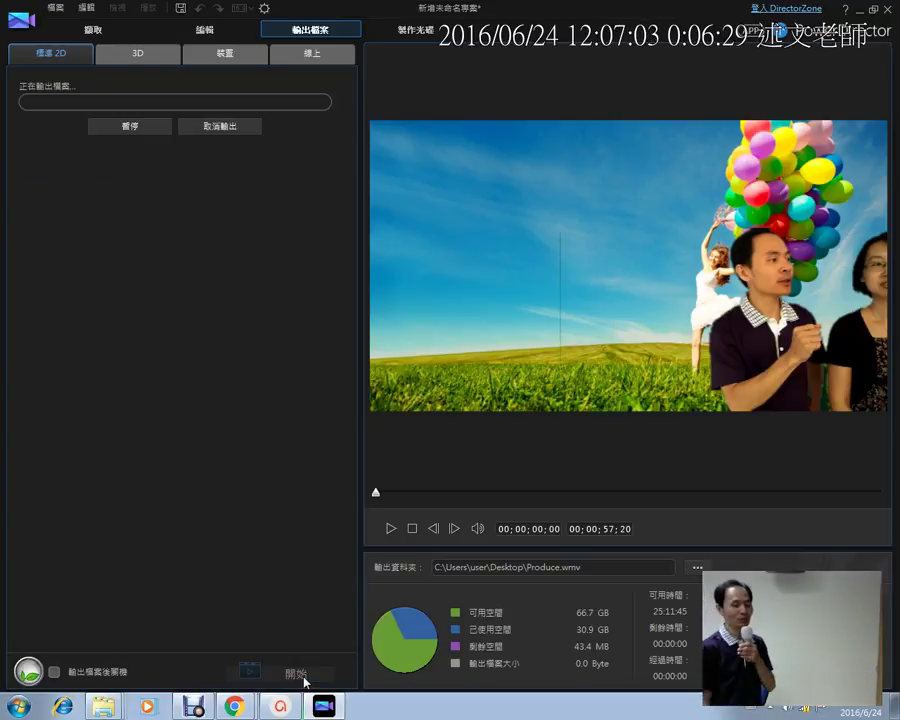